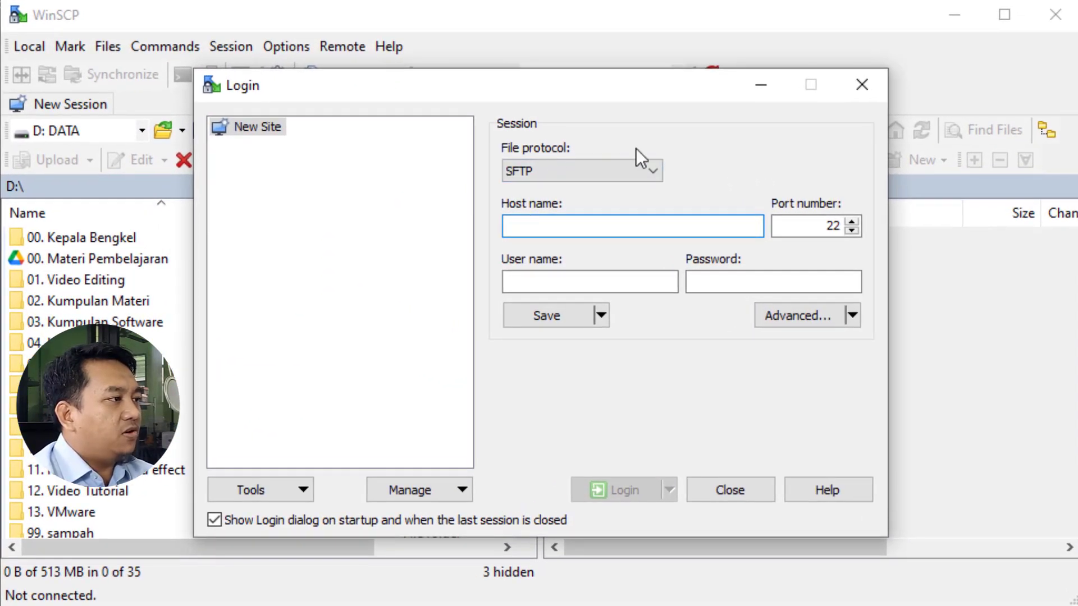
# Log in to 192.168.43.90 over SCP as user root with the account password.
pyautogui.click(550, 170)
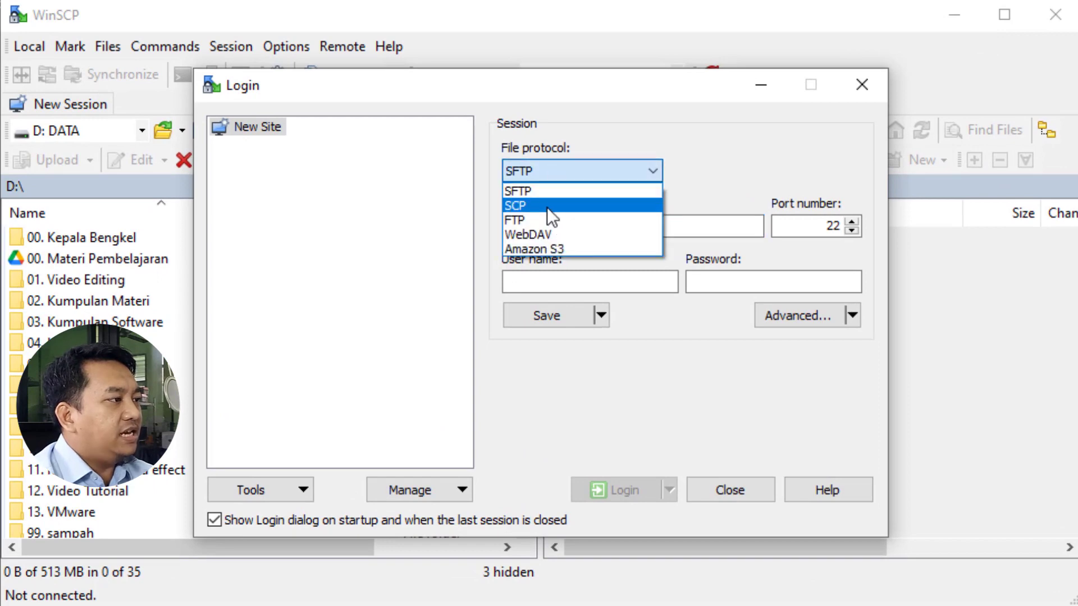
pyautogui.click(547, 207)
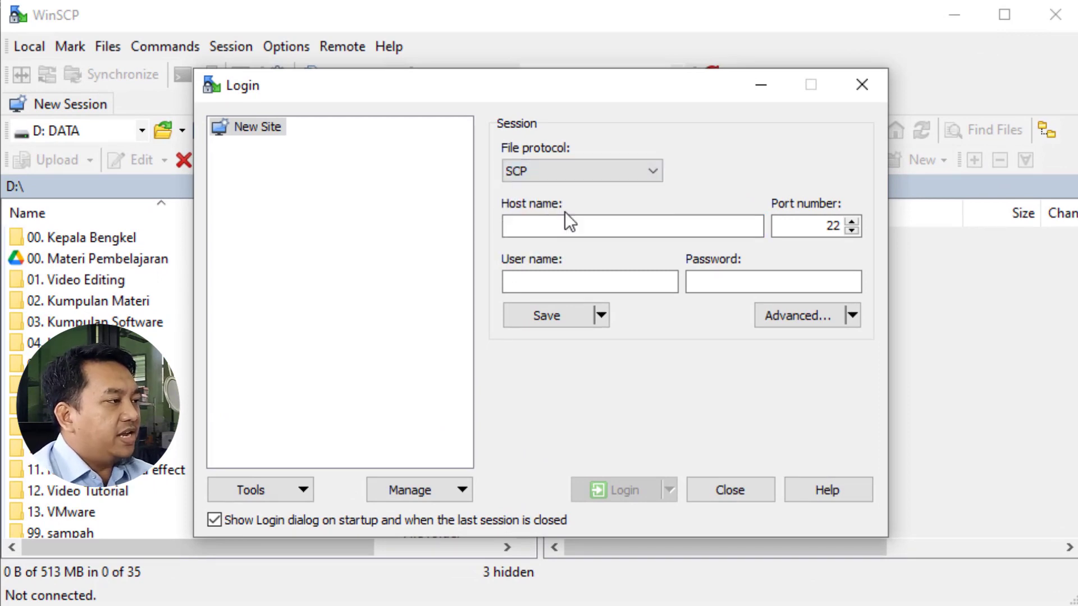
pyautogui.click(529, 226)
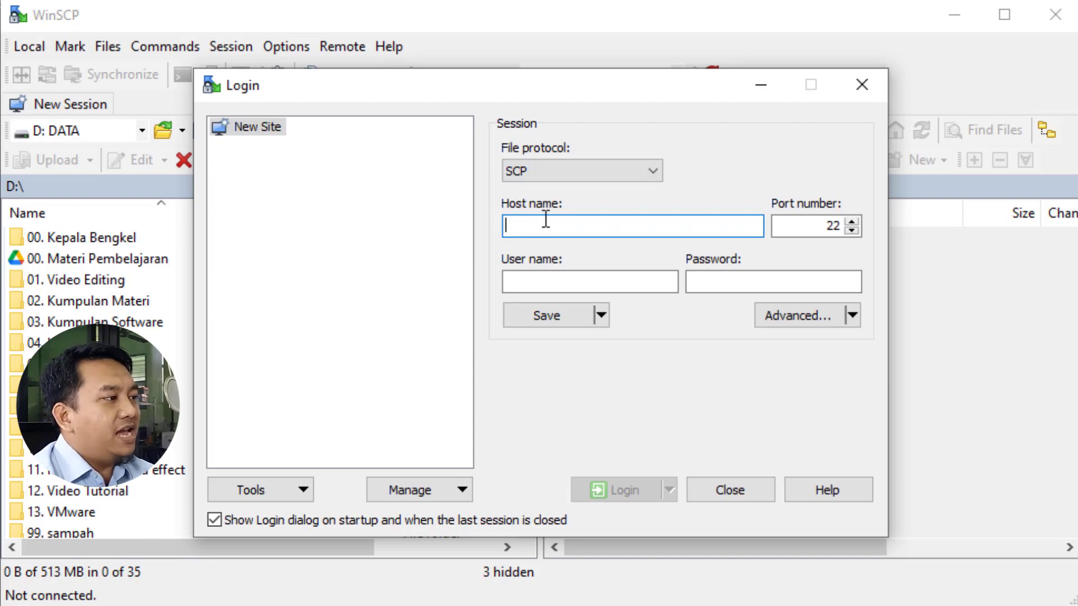
pyautogui.write('192')
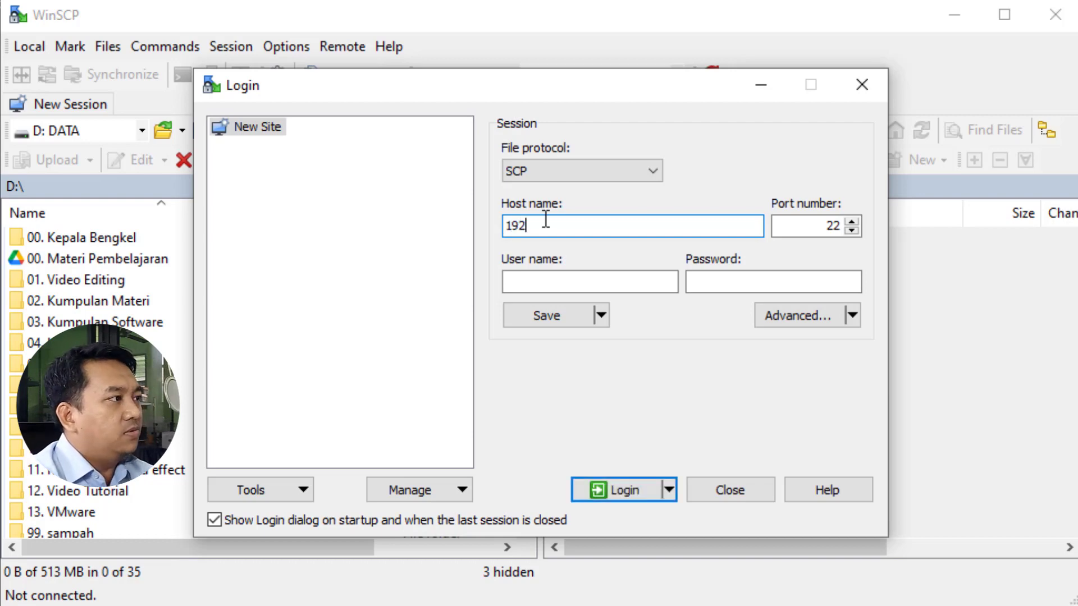
pyautogui.write('.168.4')
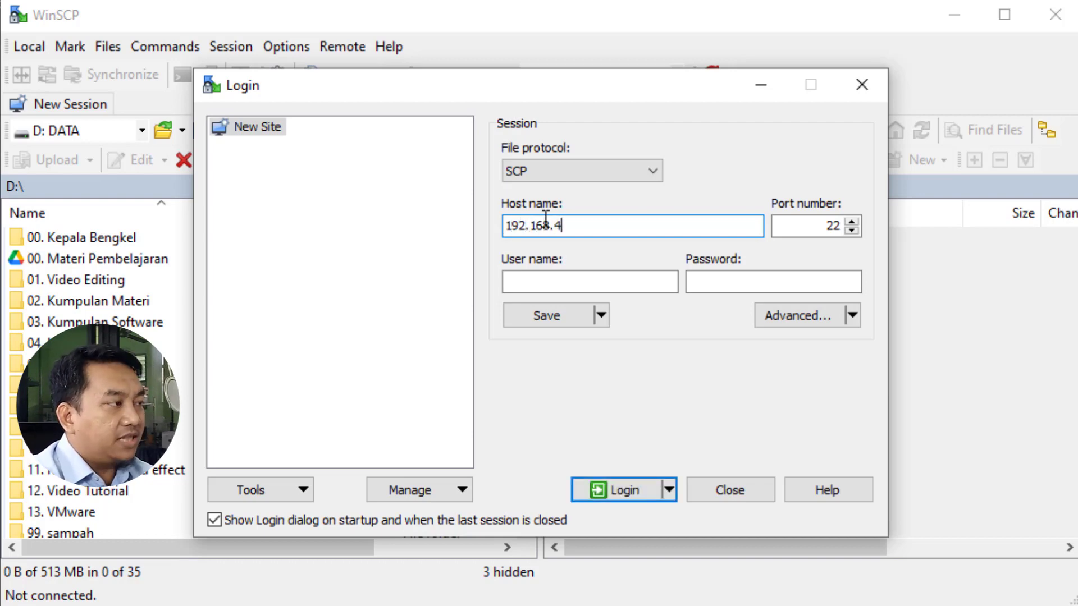
pyautogui.write('3.90')
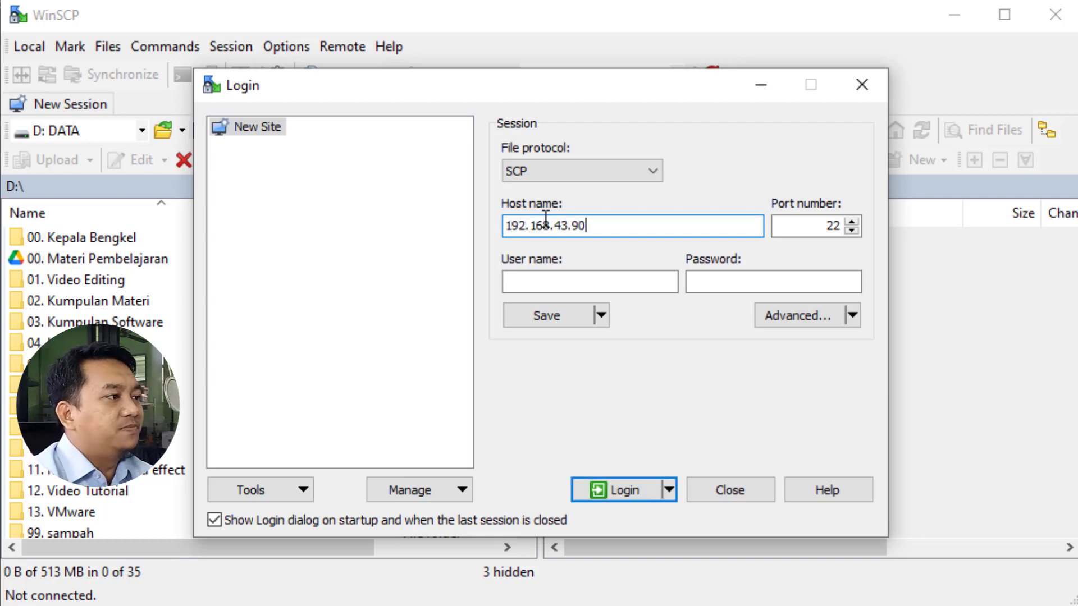
pyautogui.click(546, 281)
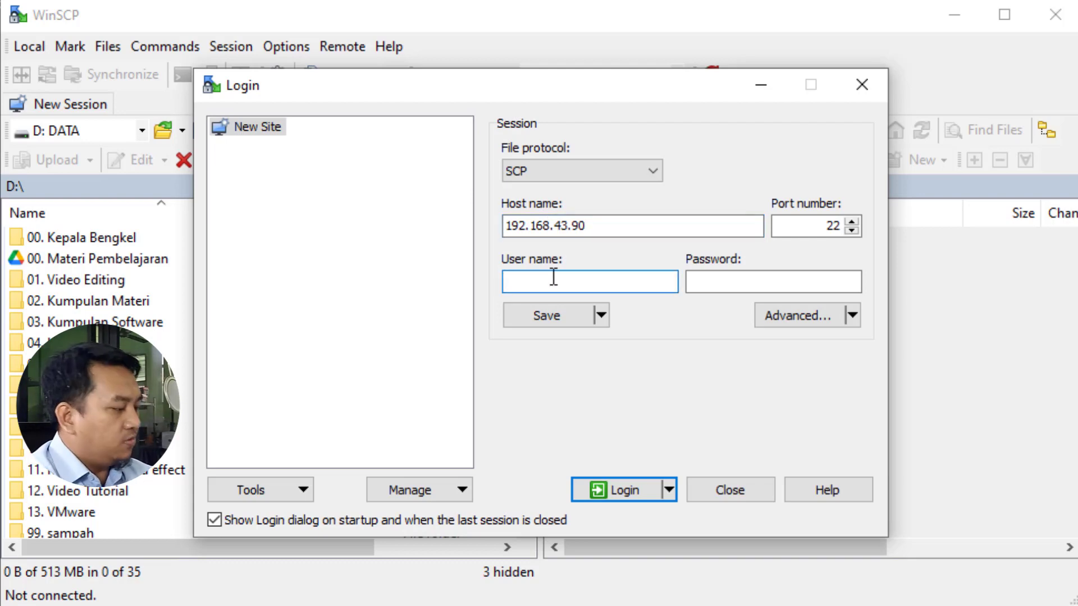
pyautogui.write('root')
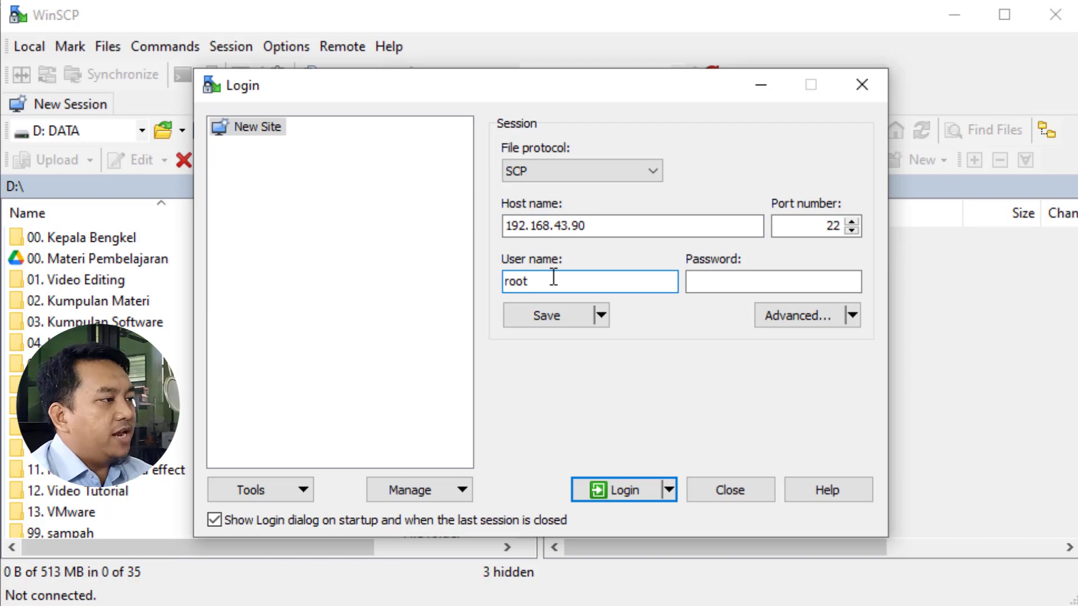
pyautogui.click(752, 282)
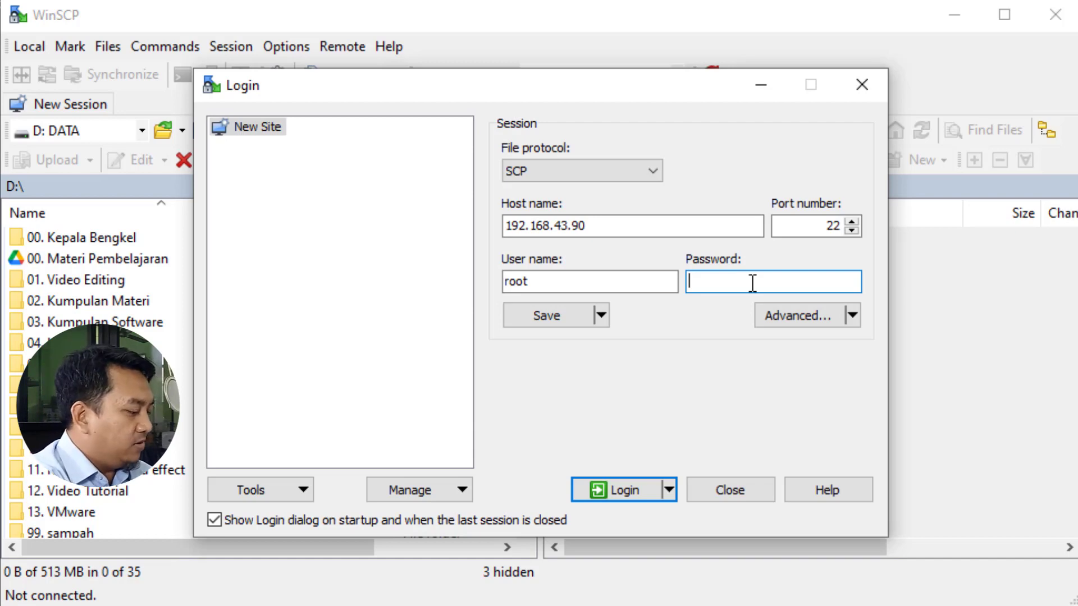
pyautogui.write('•••••••')
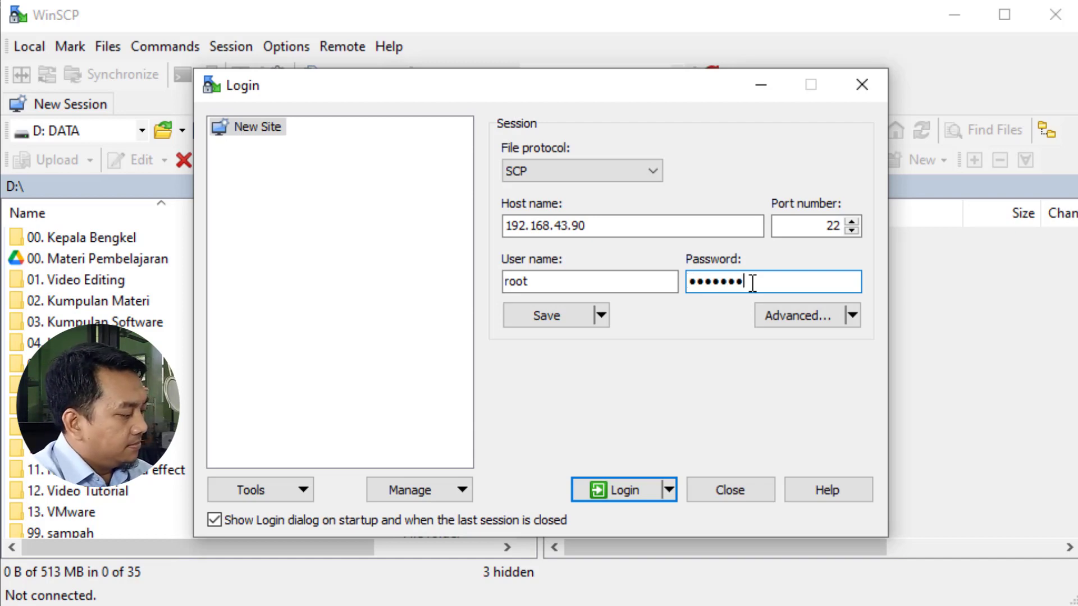
pyautogui.write('••')
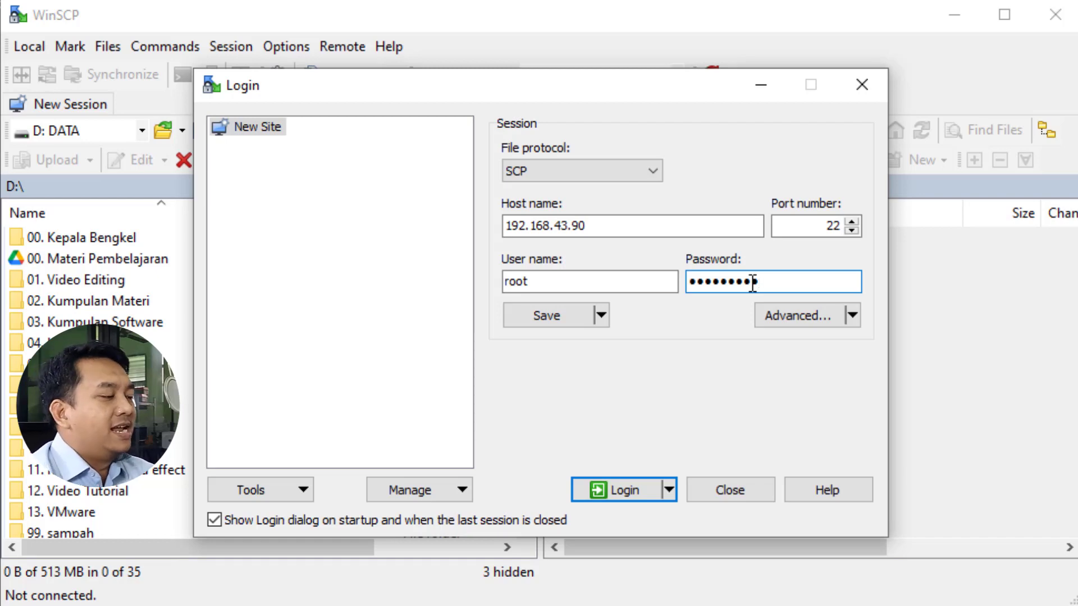
pyautogui.click(621, 492)
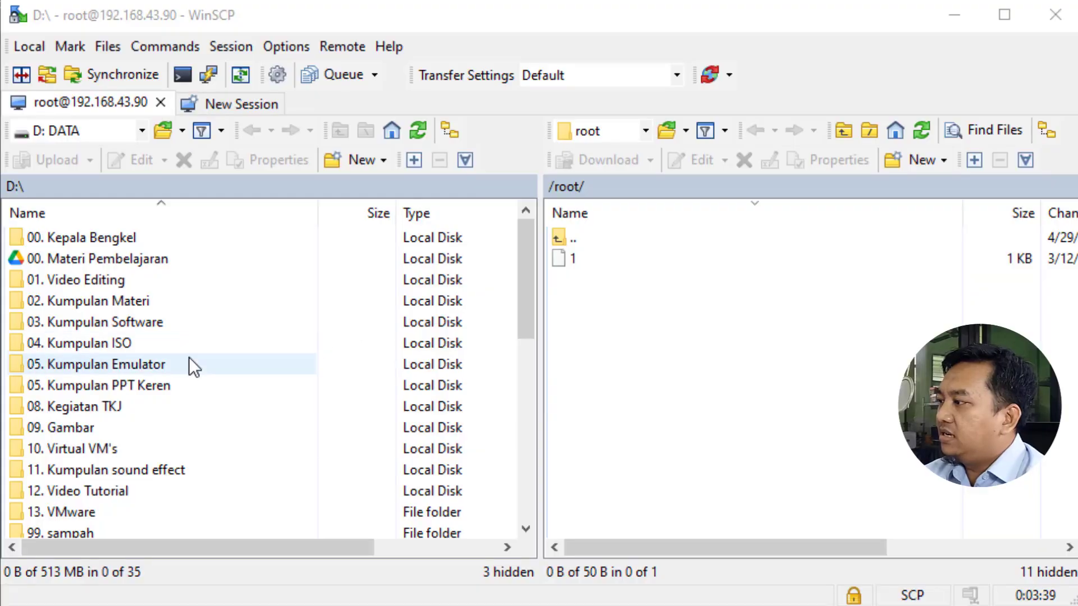
# In the local pane, go to 05. Kumpulan Emulator > Windows Image > win-xp-lite and select hda.qcow2.
pyautogui.doubleClick(175, 373)
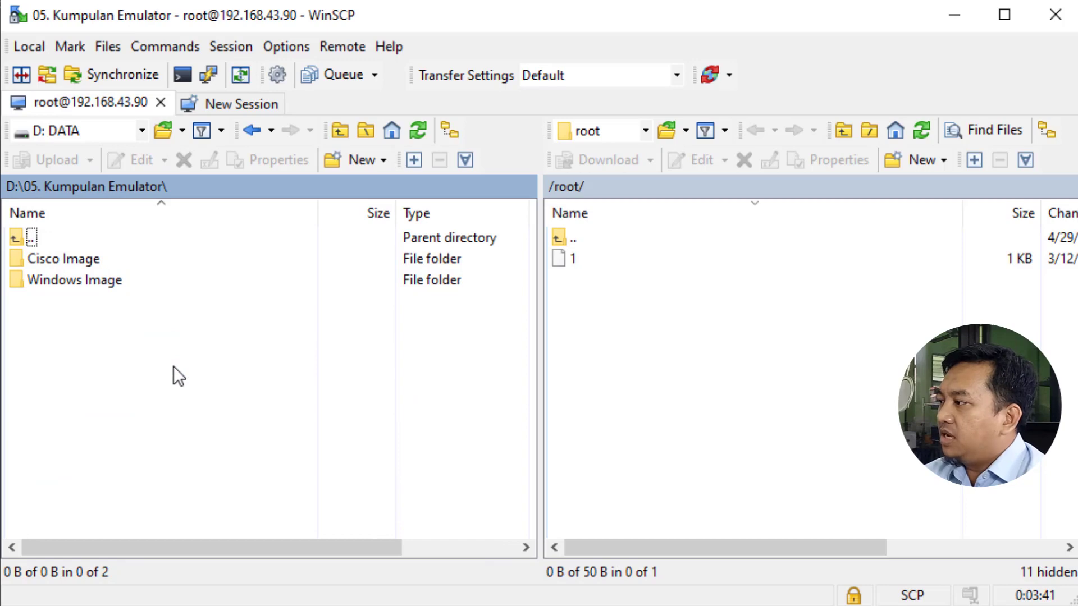
pyautogui.doubleClick(114, 284)
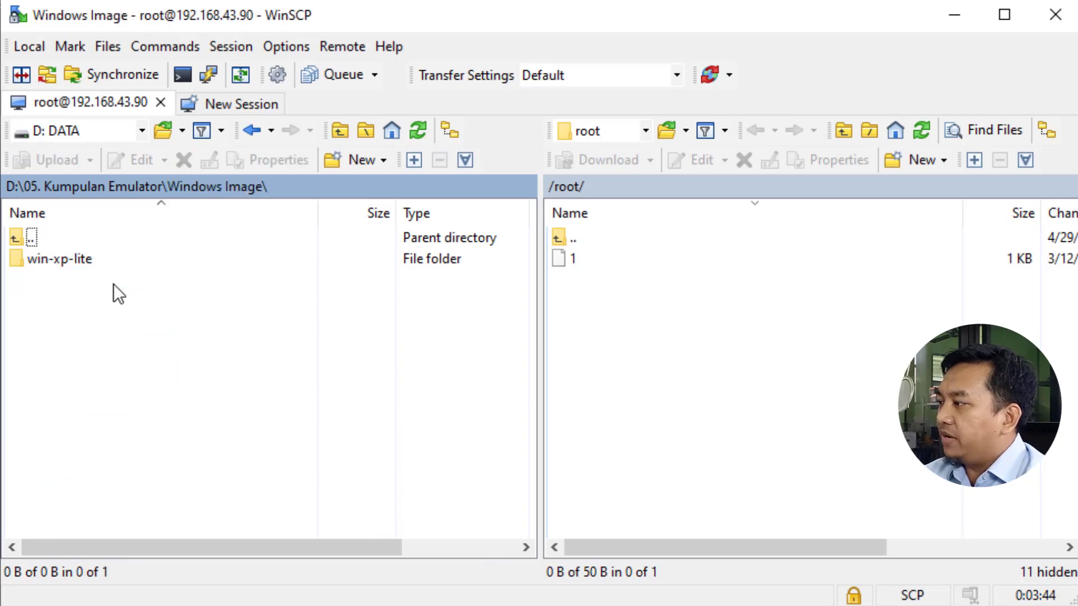
pyautogui.doubleClick(82, 258)
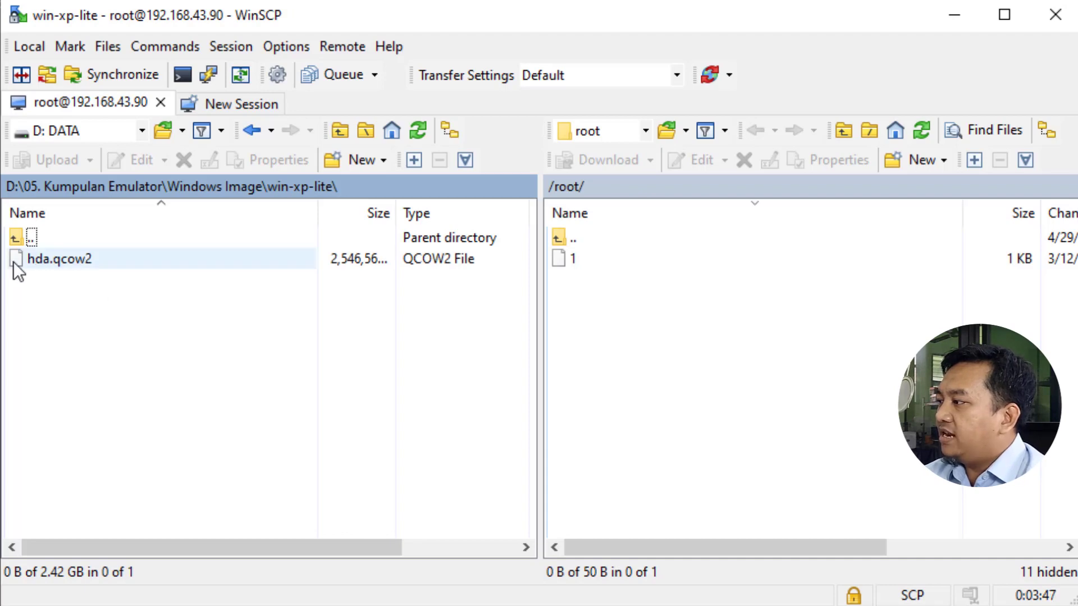
pyautogui.click(42, 265)
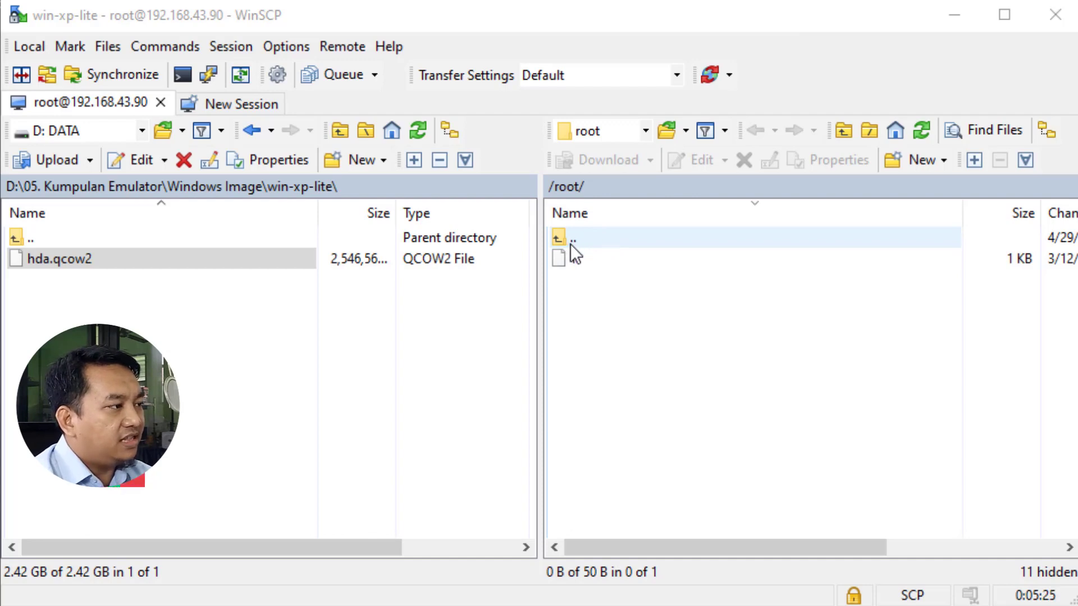
# Navigate the remote pane from /root up to /opt/unetlab/addons/qemu.
pyautogui.doubleClick(594, 238)
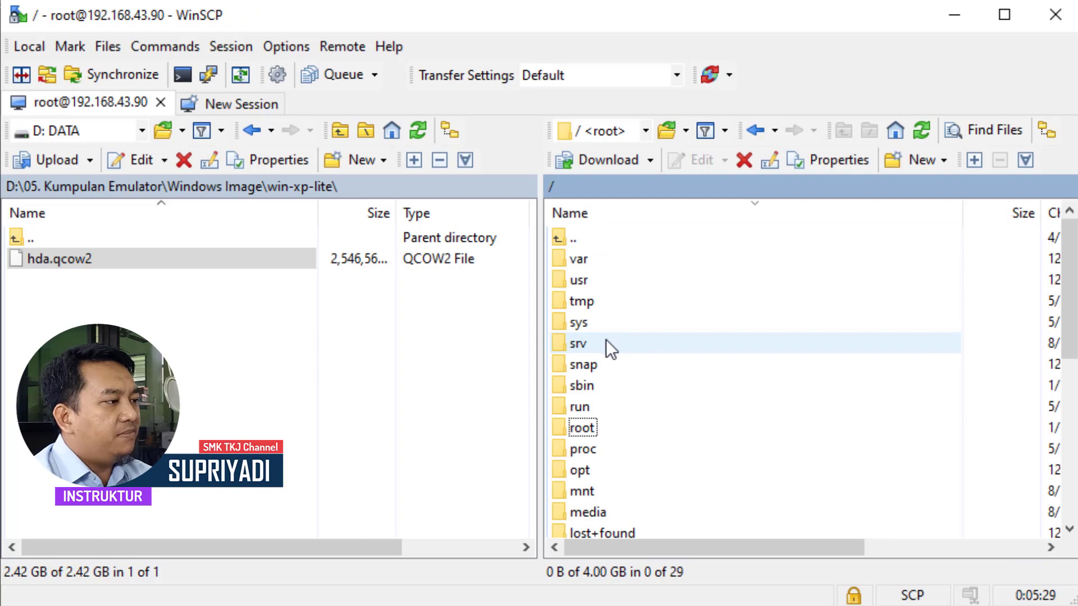
pyautogui.doubleClick(603, 470)
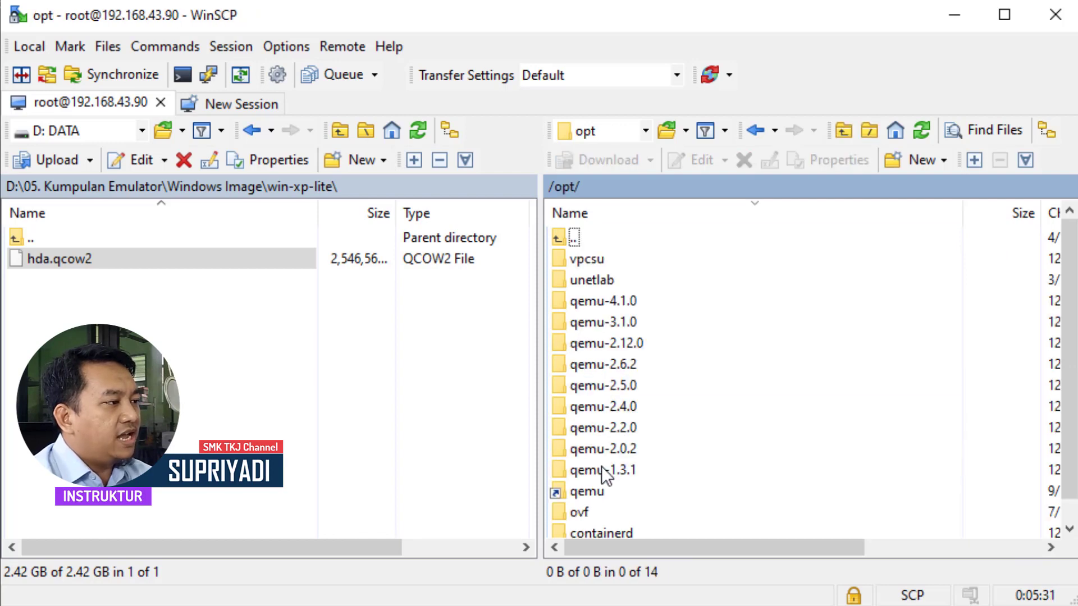
pyautogui.scroll(-1, 617, 449)
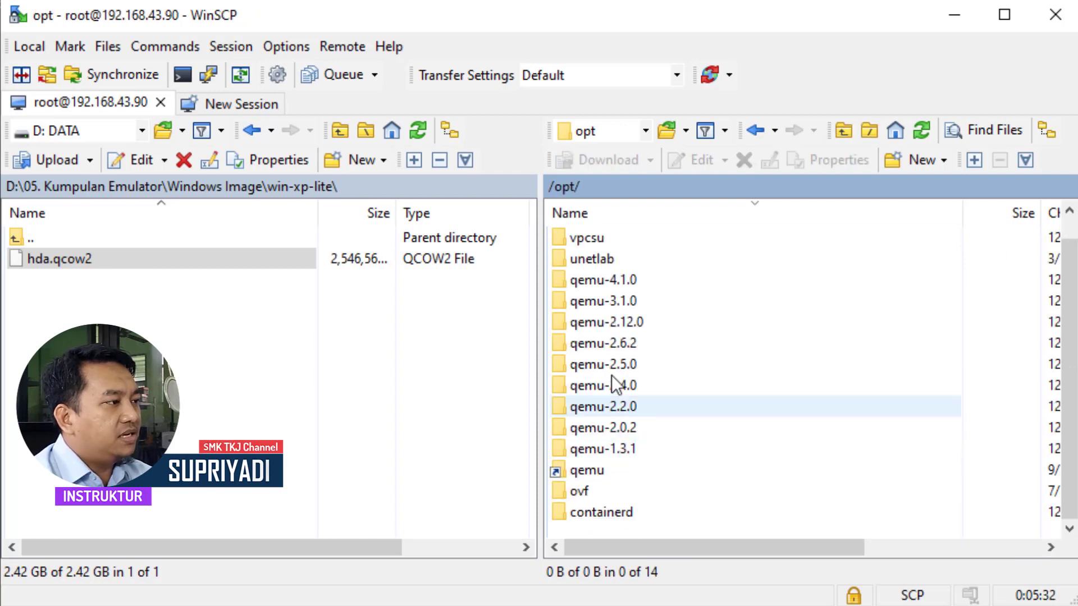
pyautogui.doubleClick(612, 257)
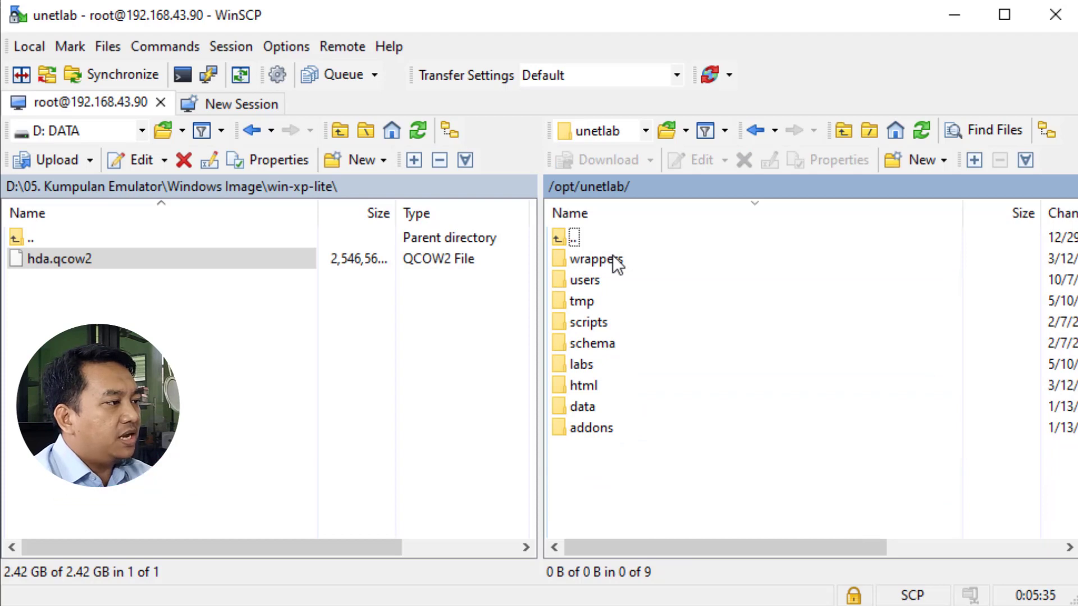
pyautogui.doubleClick(608, 433)
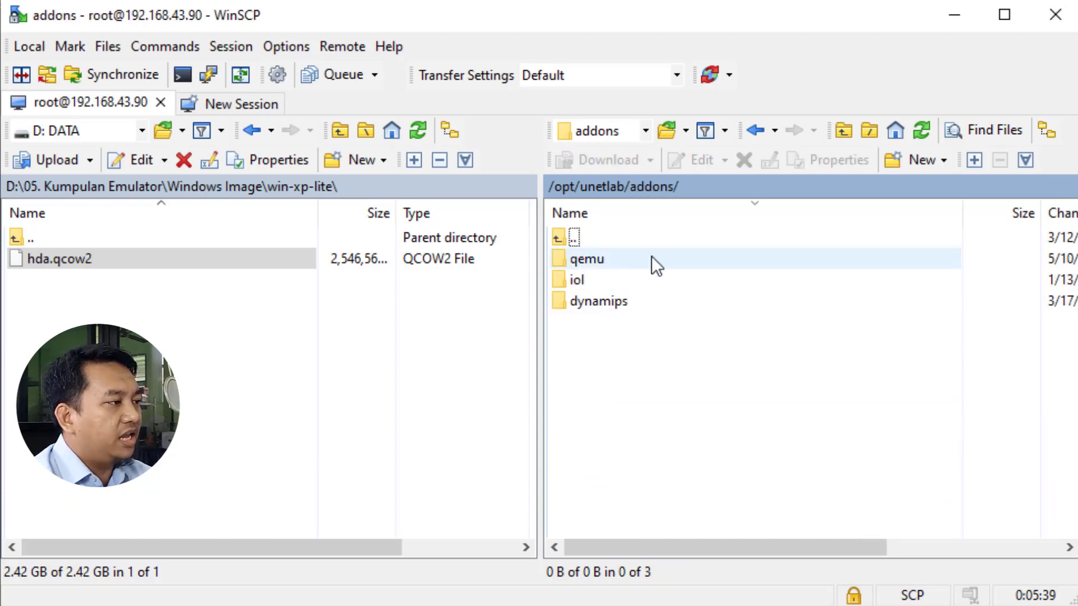
pyautogui.doubleClick(629, 261)
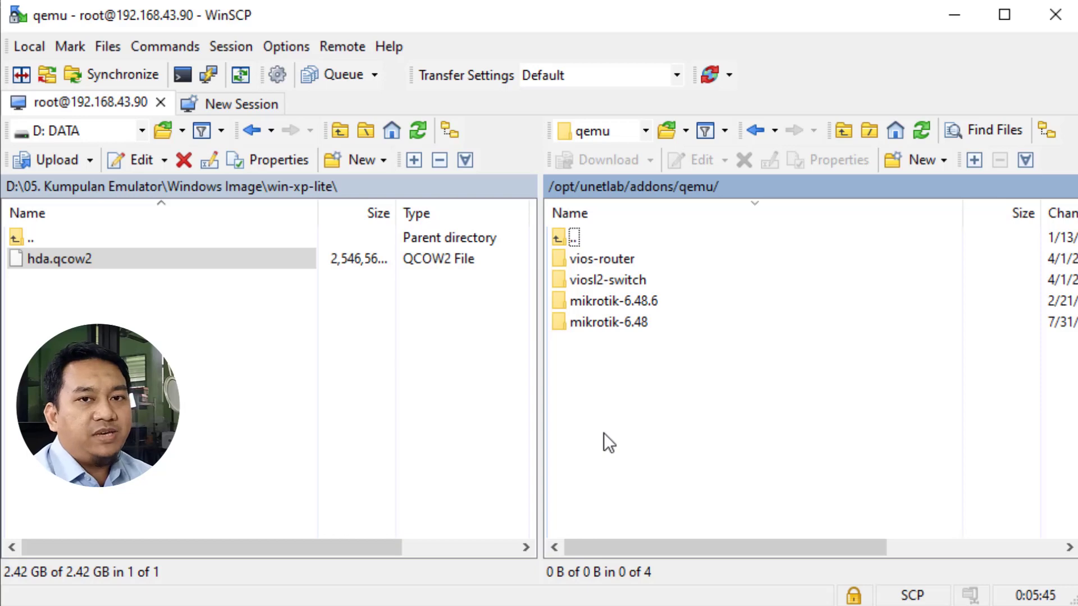
# Add a new remote directory named win-xp-lite inside the qemu folder.
pyautogui.rightClick(585, 362)
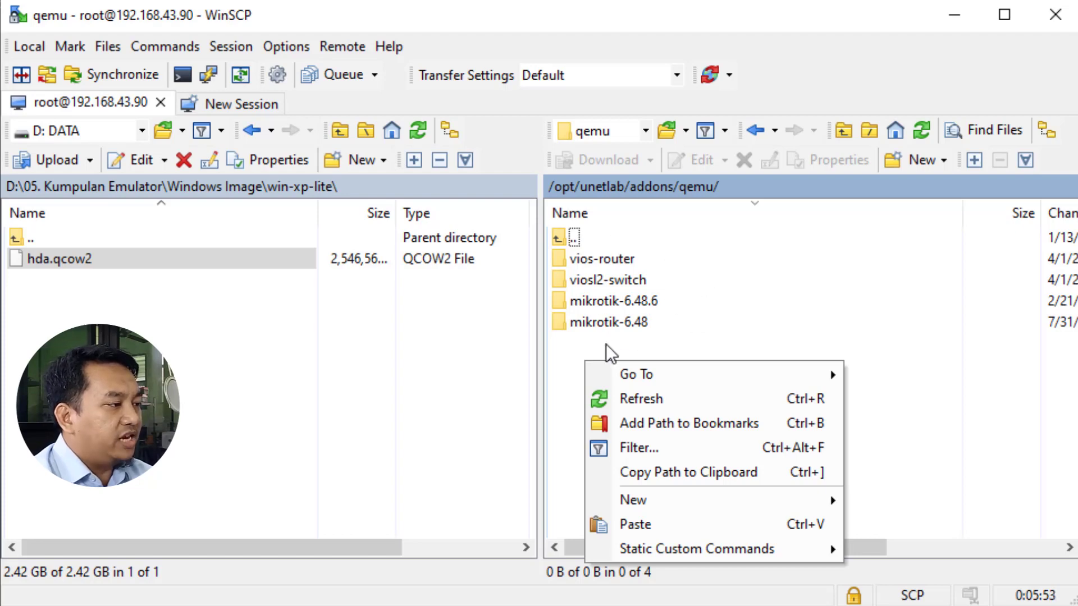
pyautogui.moveTo(638, 503)
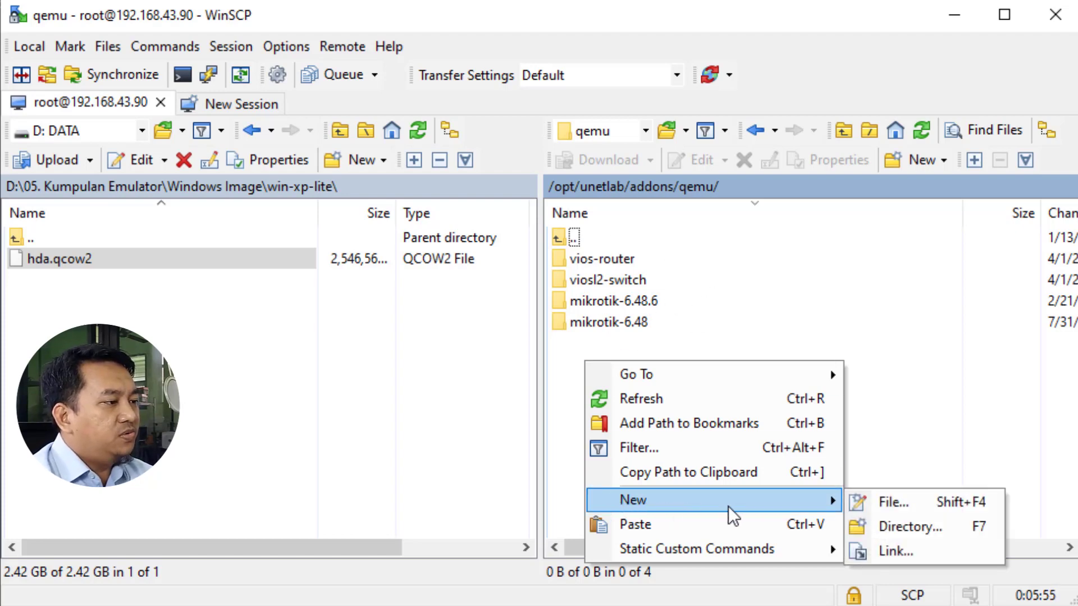
pyautogui.click(899, 531)
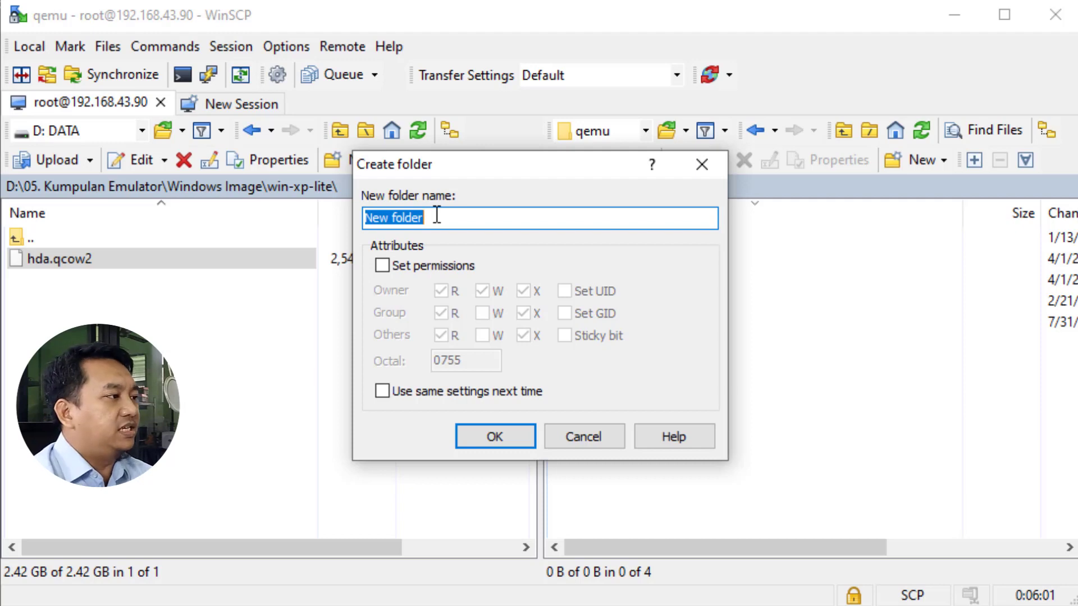
pyautogui.click(437, 216)
pyautogui.moveTo(458, 217); pyautogui.dragTo(258, 219)
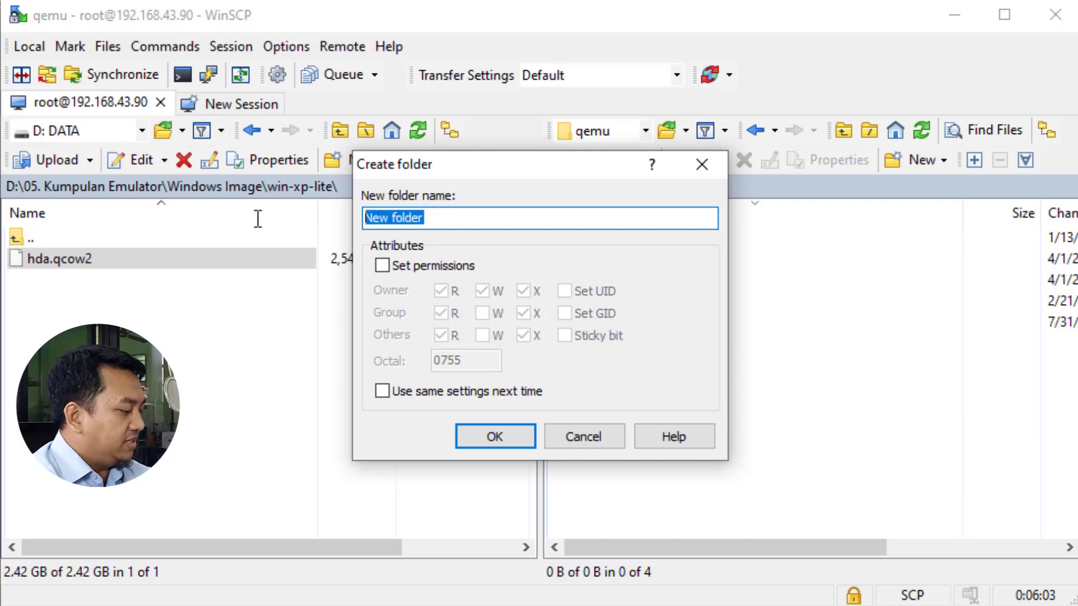
pyautogui.write('win-')
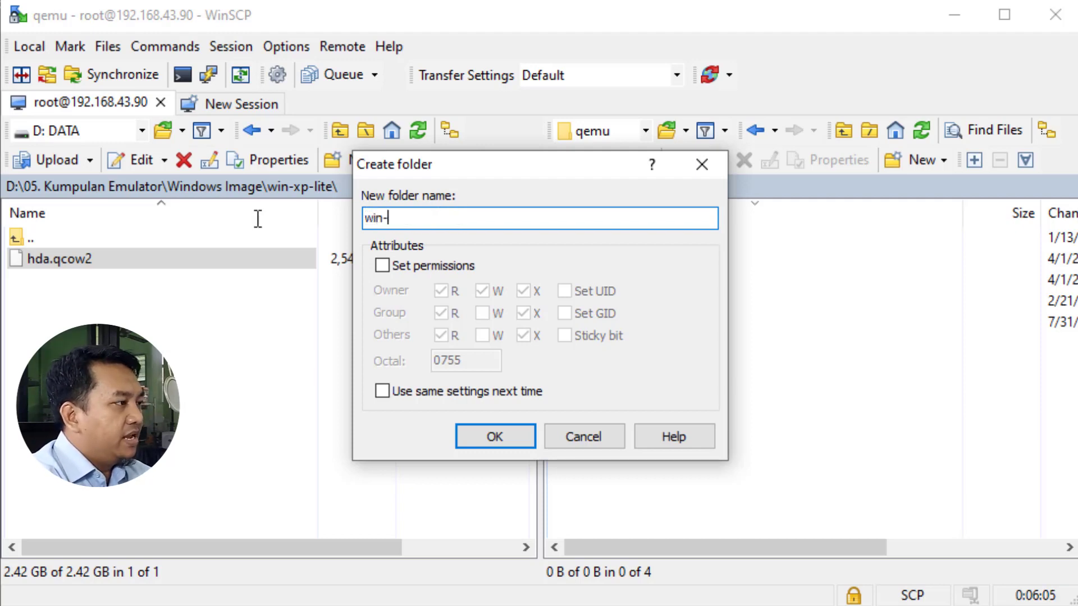
pyautogui.write('xp-lite')
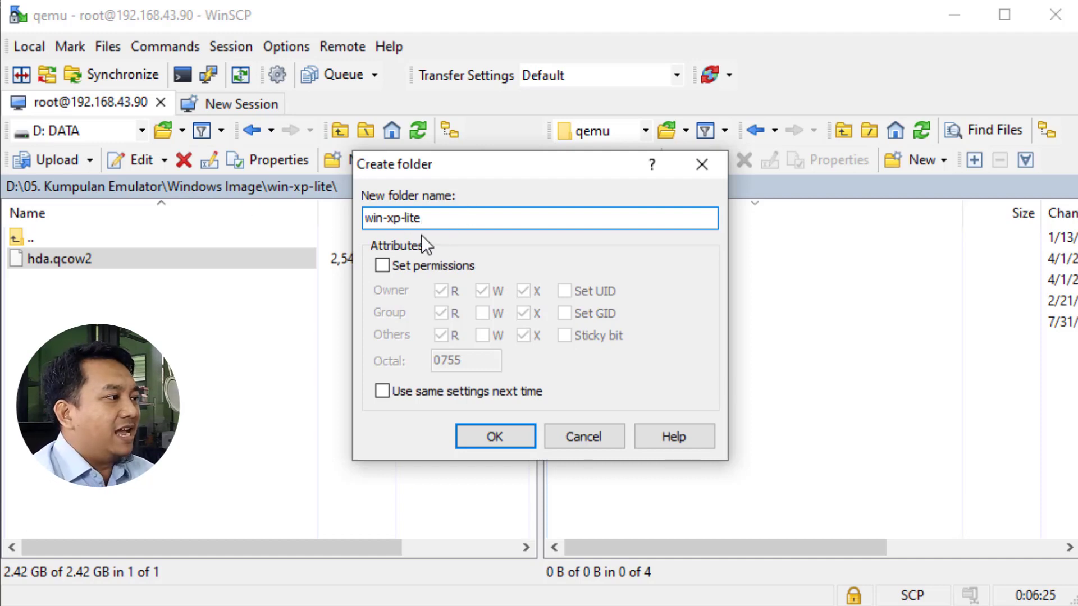
pyautogui.click(492, 437)
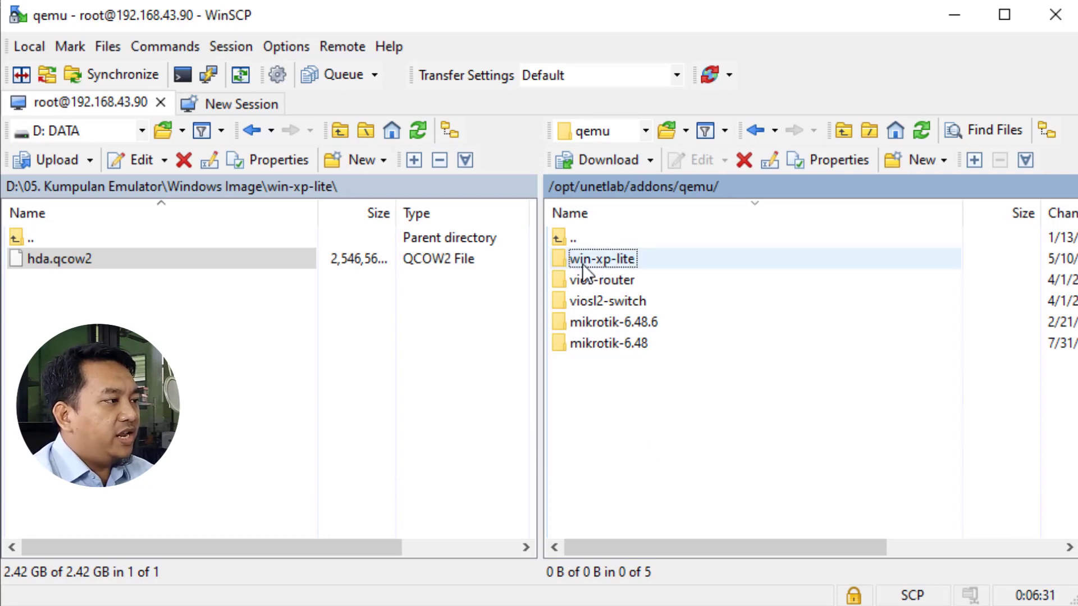
# Open the remote win-xp-lite folder and upload the local hda.qcow2 into it.
pyautogui.doubleClick(652, 259)
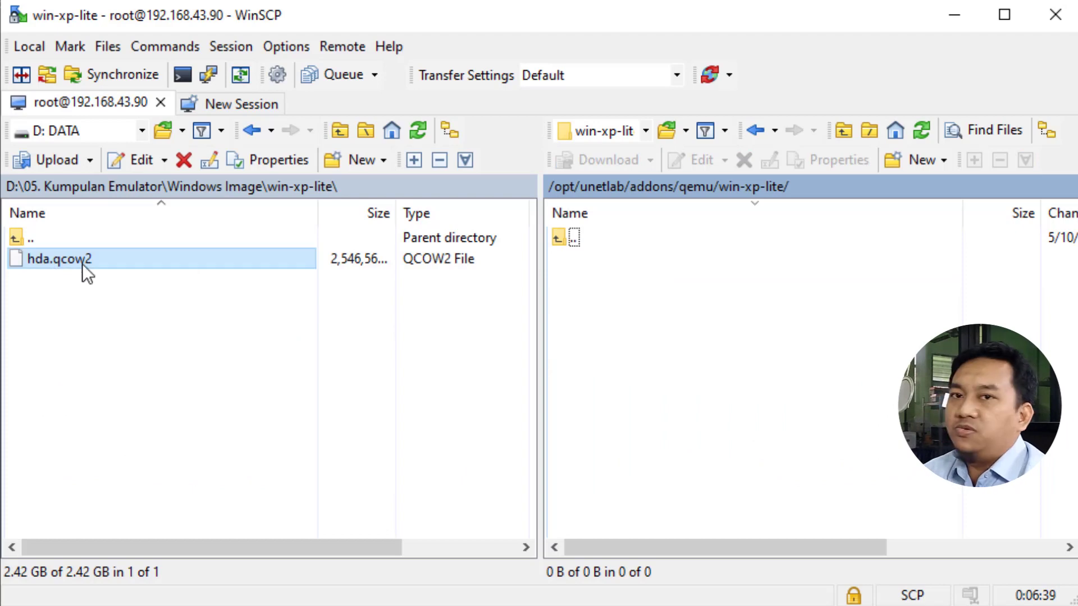
pyautogui.click(66, 263)
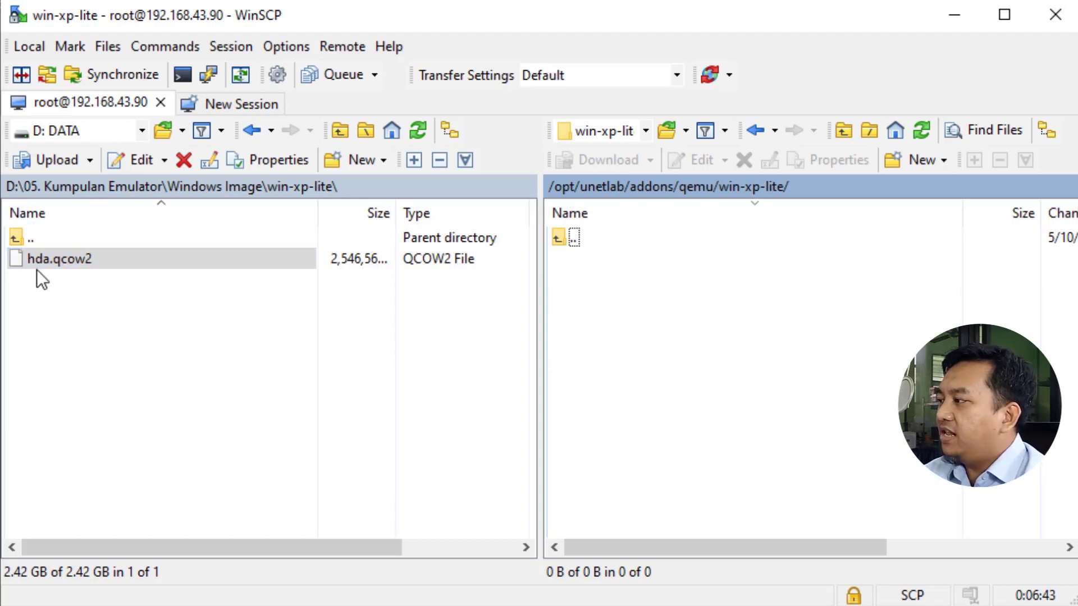
pyautogui.rightClick(92, 260)
pyautogui.click(150, 322)
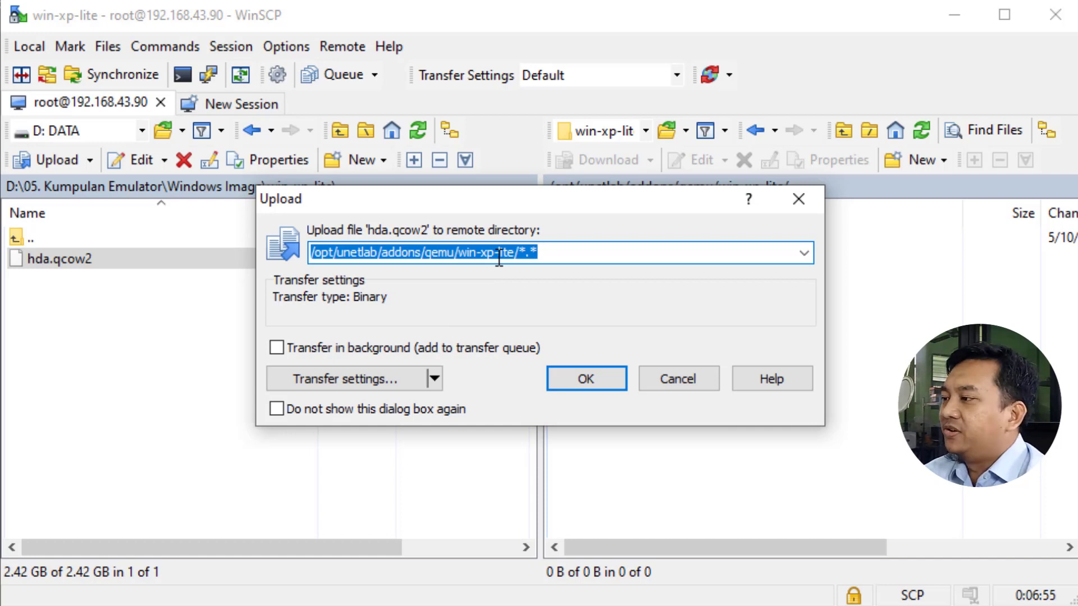
pyautogui.click(581, 380)
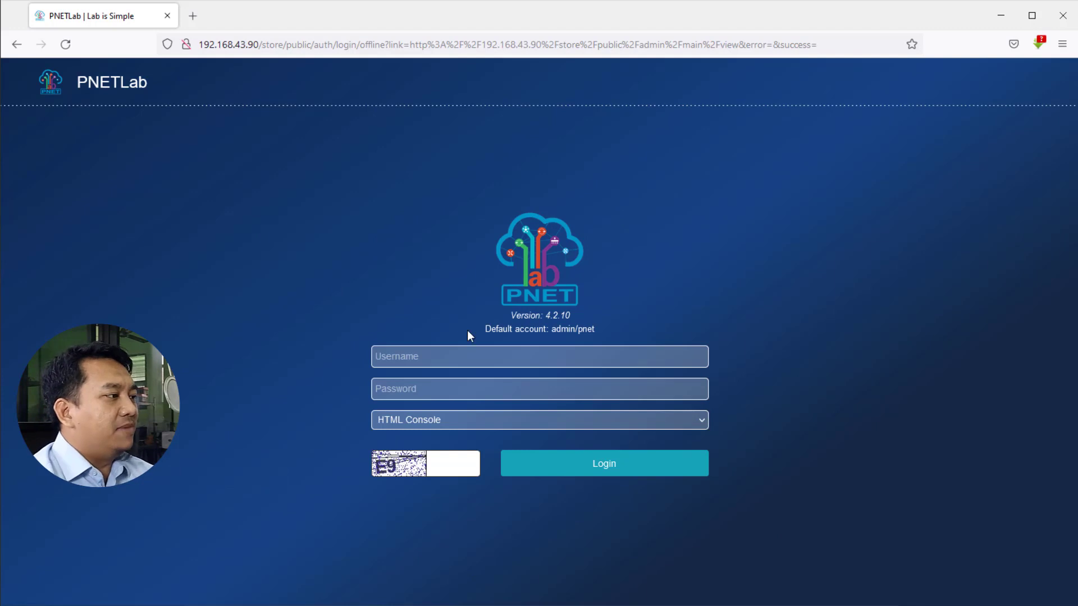
# Sign in as admin with the password and HTML Console, declining Firefox's save-login prompt.
pyautogui.click(453, 355)
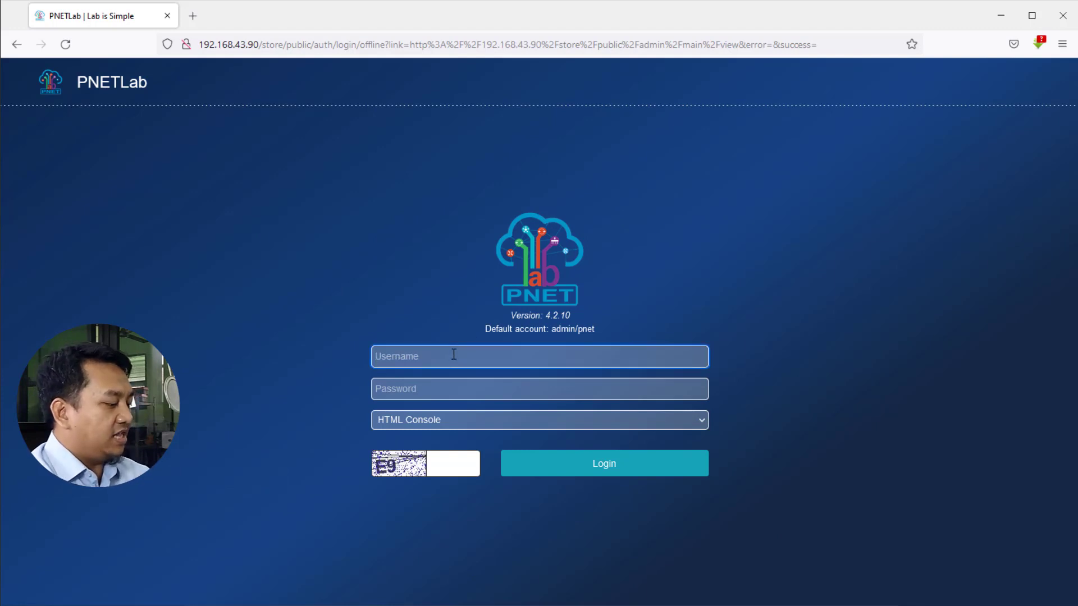
pyautogui.write('admin')
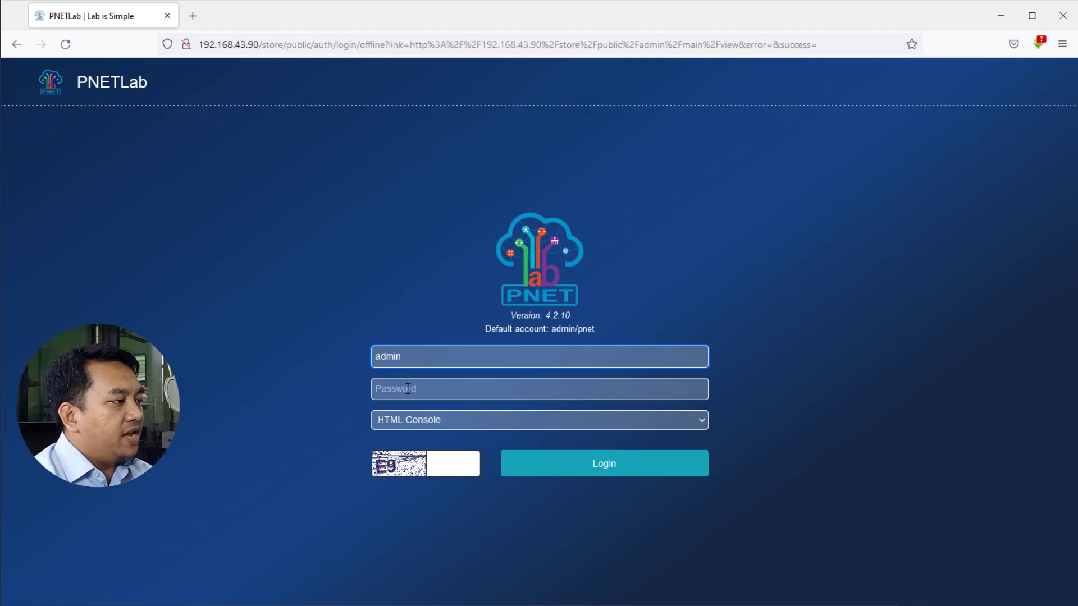
pyautogui.click(416, 389)
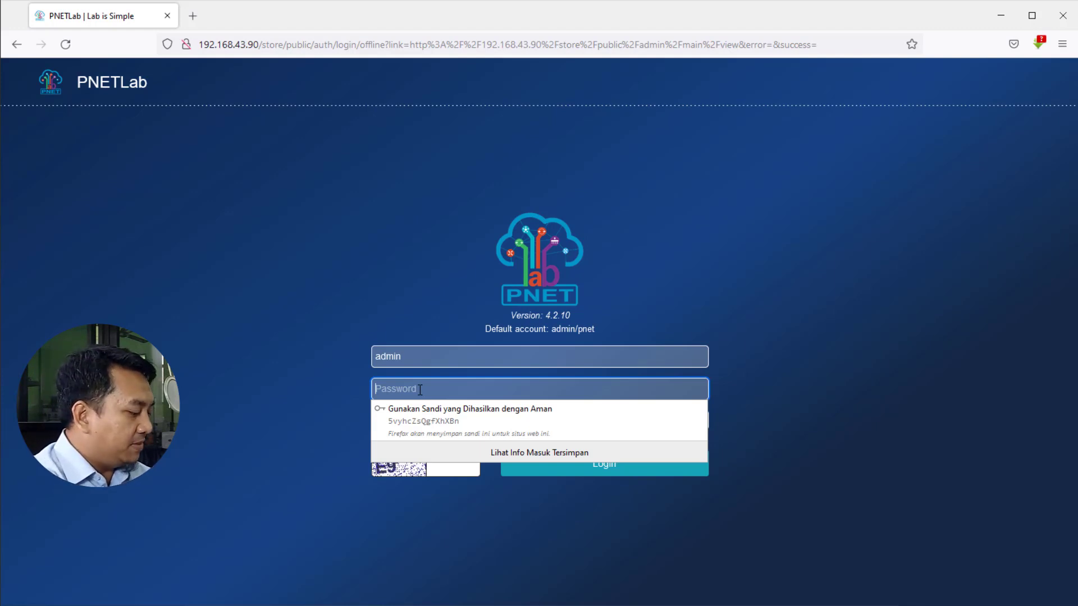
pyautogui.write('pne')
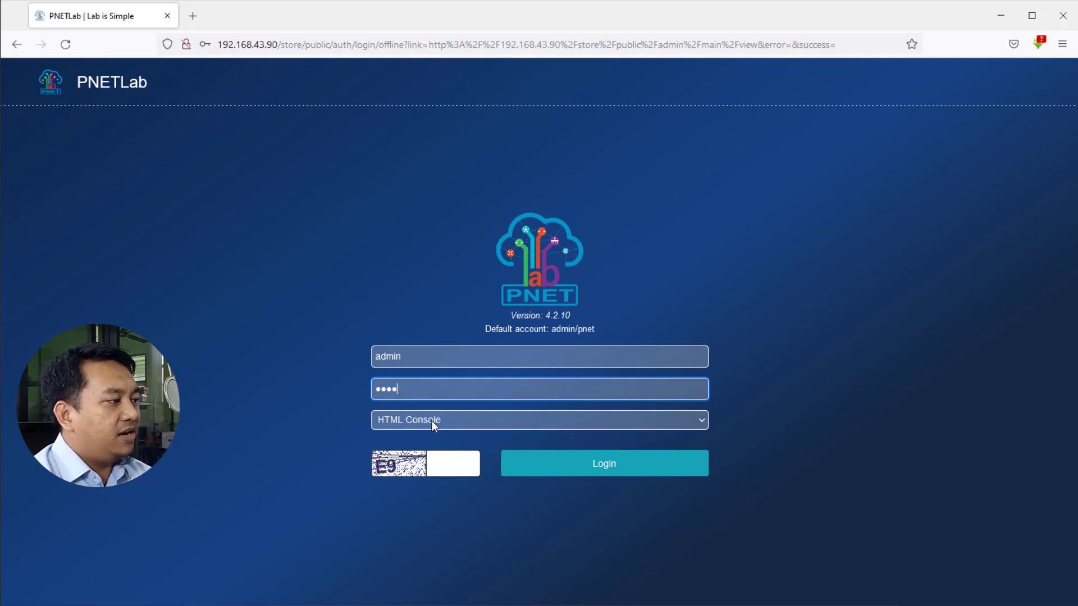
pyautogui.click(459, 425)
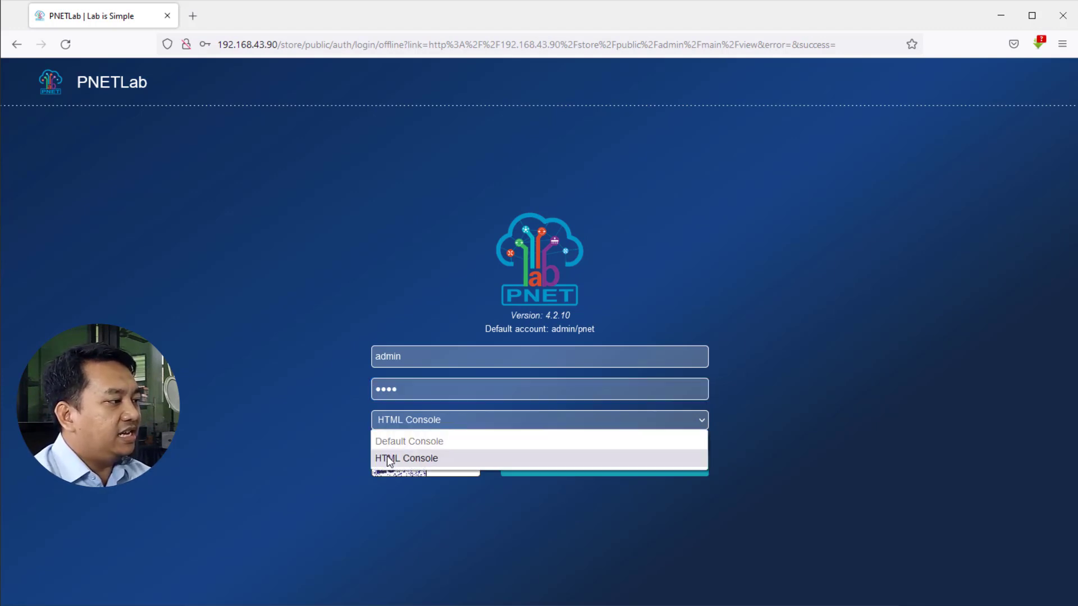
pyautogui.click(398, 459)
pyautogui.click(431, 426)
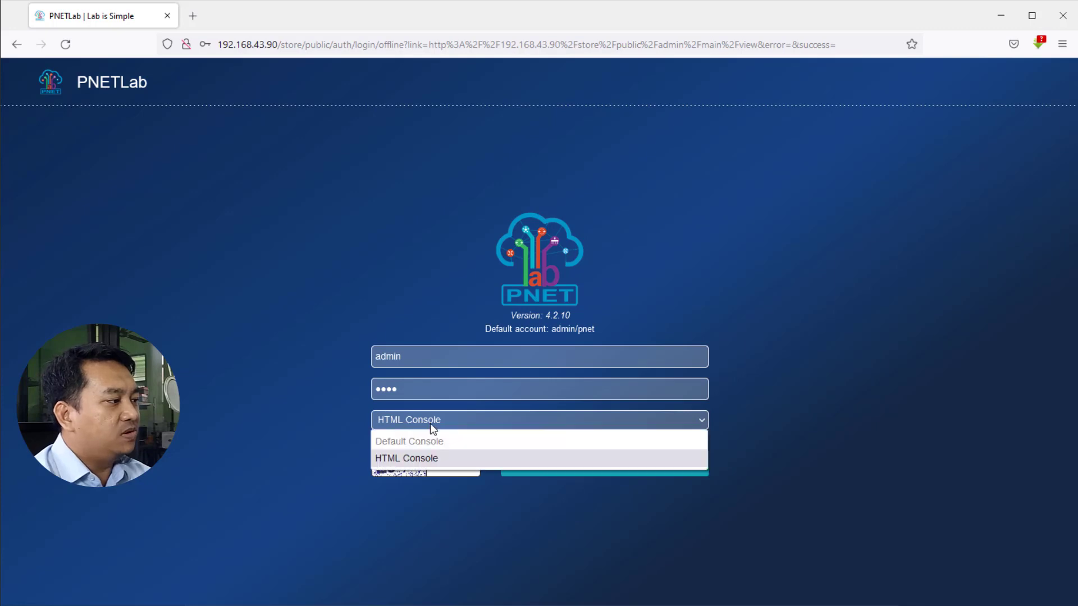
pyautogui.click(396, 459)
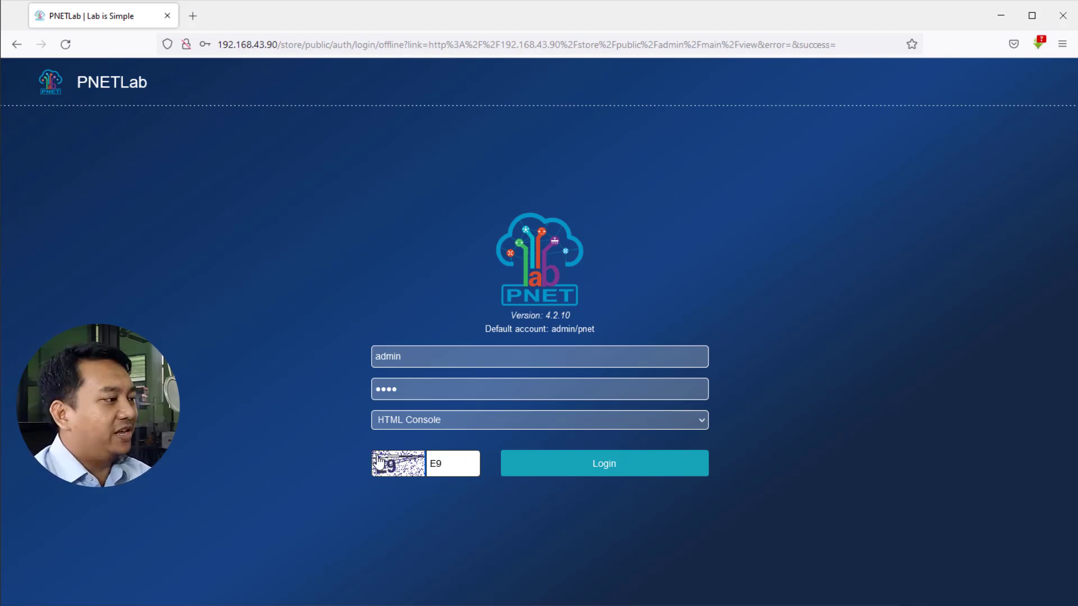
pyautogui.click(614, 470)
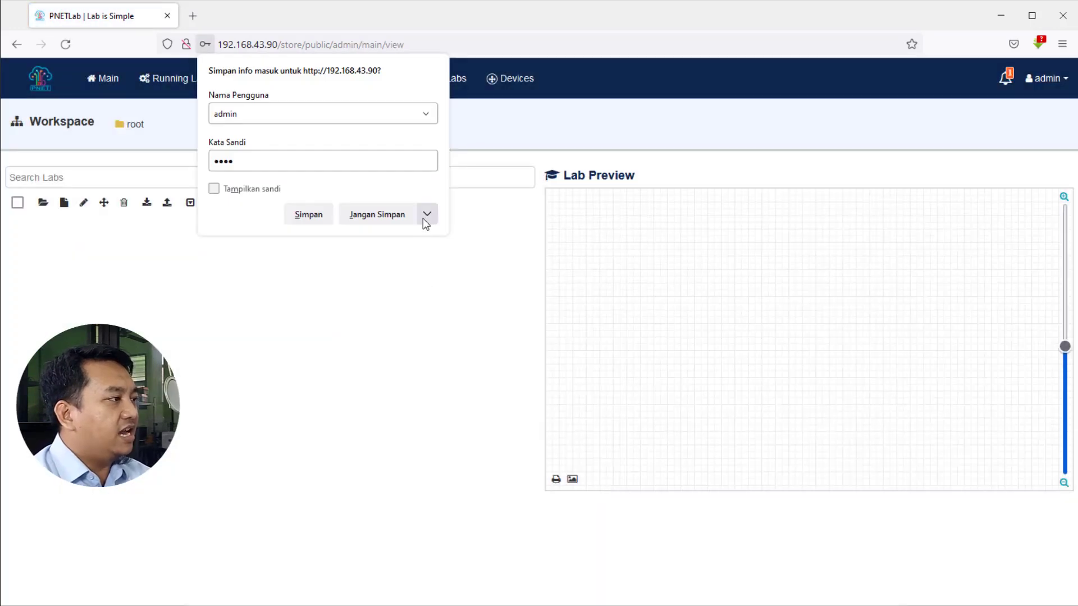
pyautogui.click(373, 213)
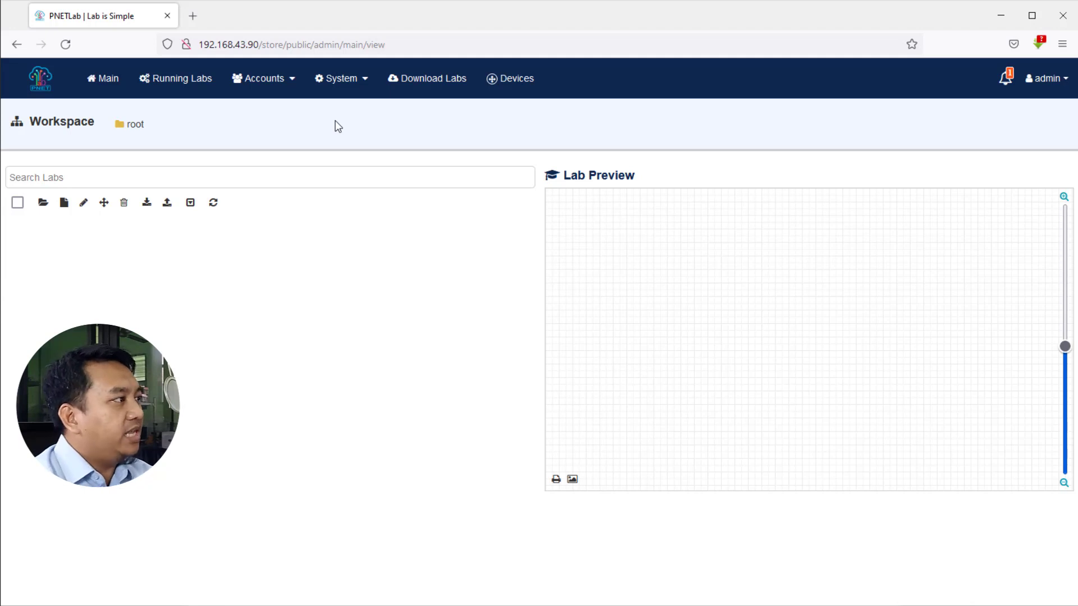
# Run Fix Permission from System > System Setting and dismiss the success message.
pyautogui.click(345, 83)
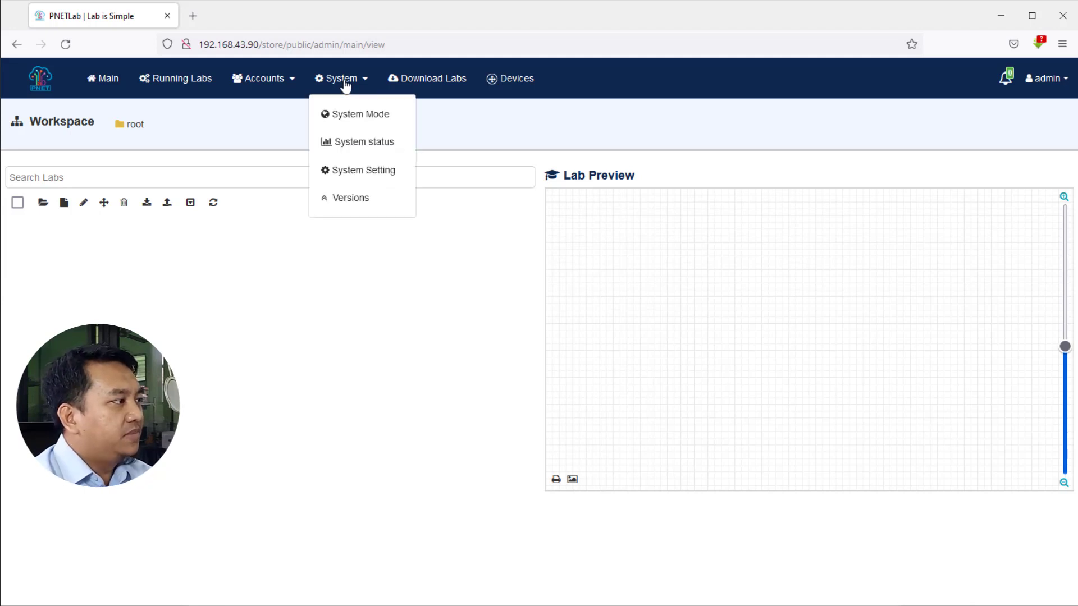
pyautogui.click(360, 171)
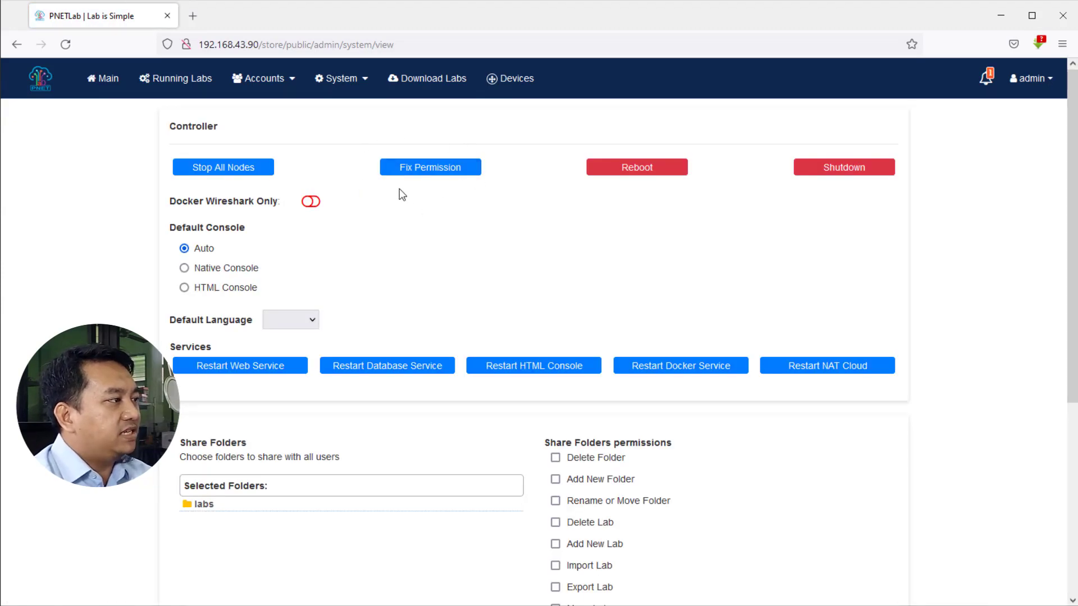
pyautogui.click(433, 173)
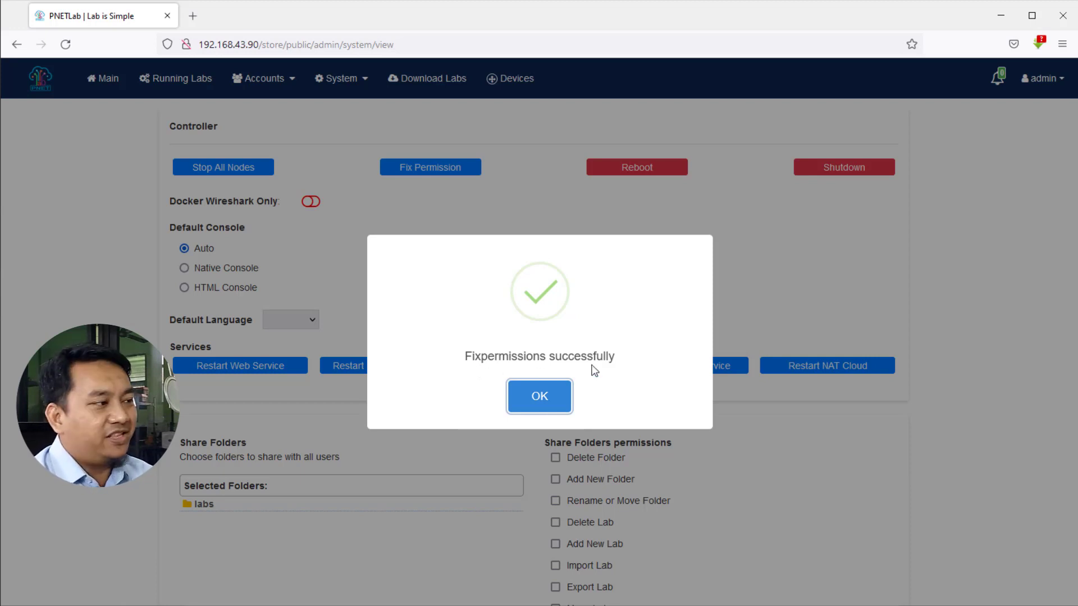
pyautogui.click(539, 401)
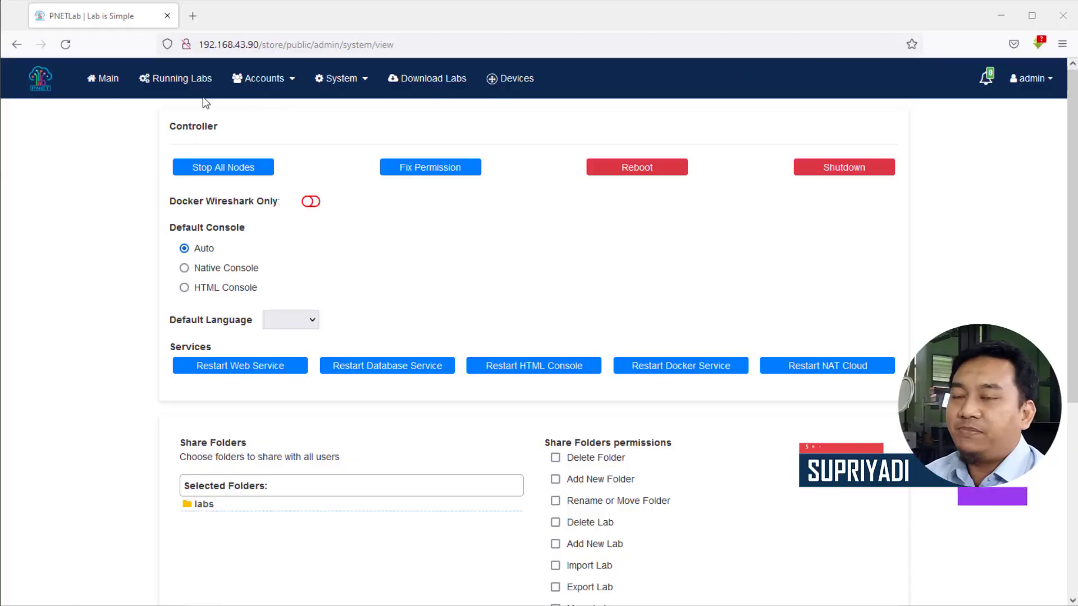
# From the Main workspace, add a new lab named LAB_Client_Windows.
pyautogui.click(106, 84)
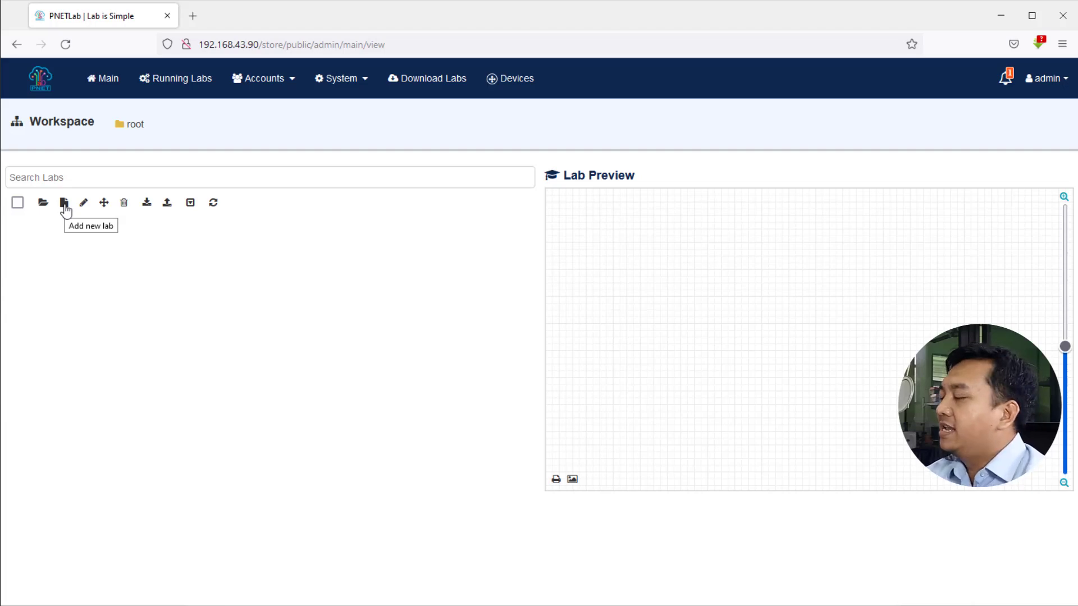
pyautogui.click(65, 203)
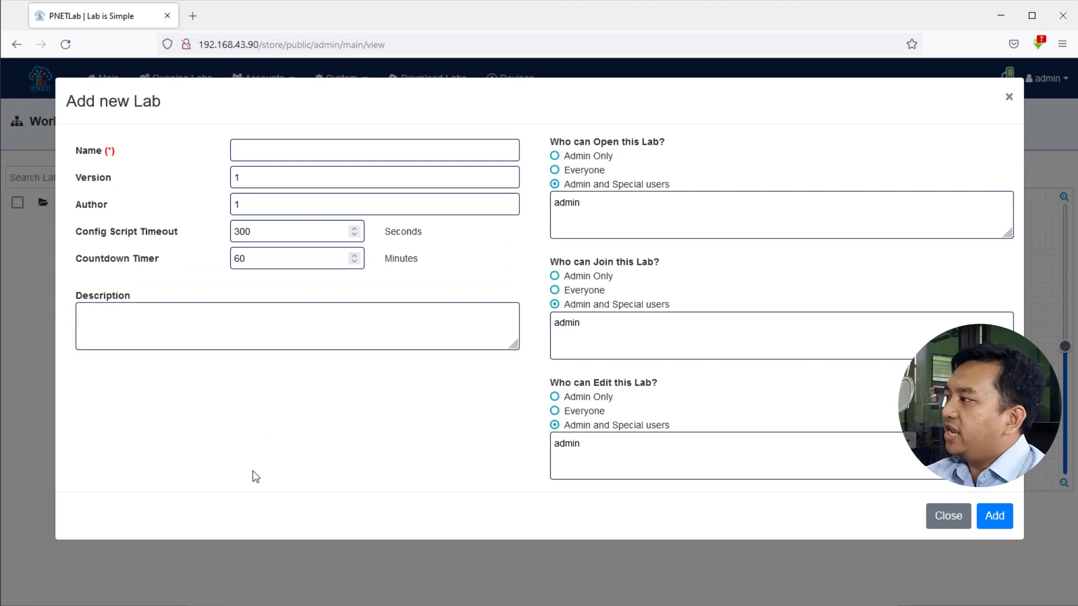
pyautogui.click(246, 152)
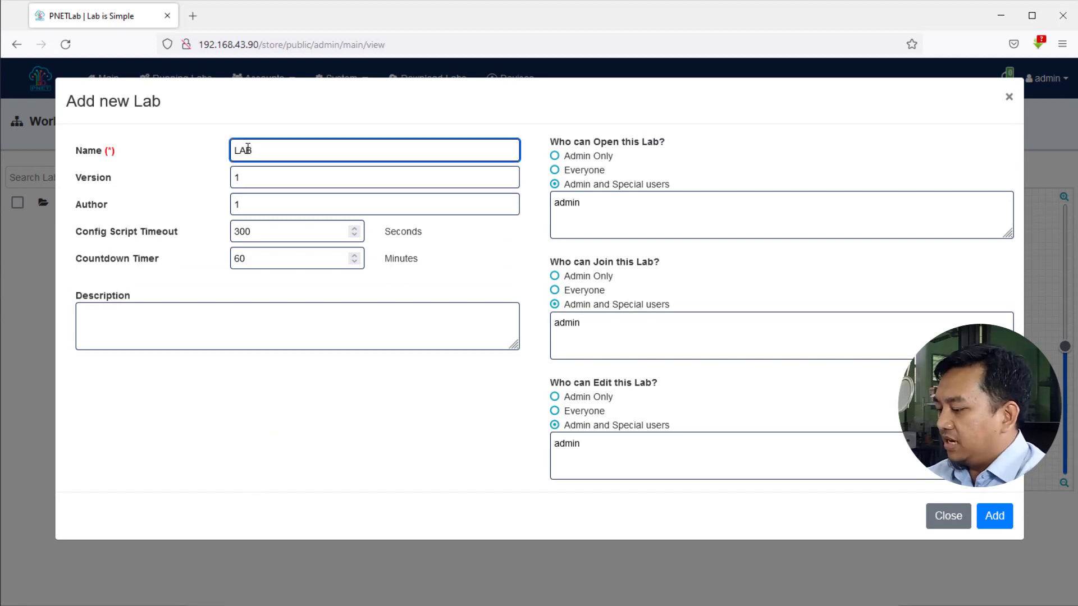
pyautogui.write('LAB_Client')
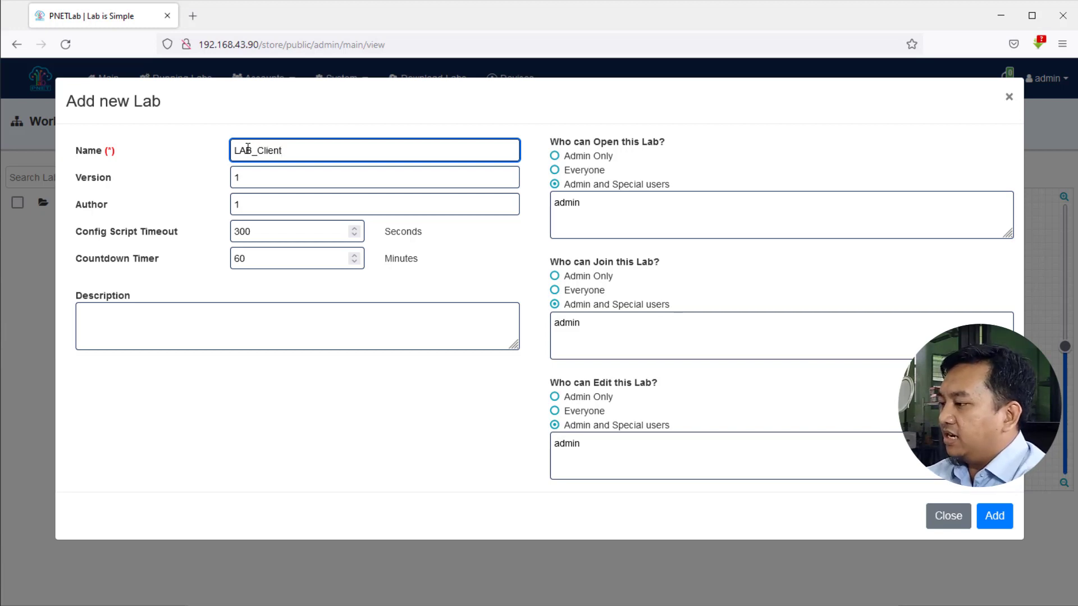
pyautogui.write('_Wind')
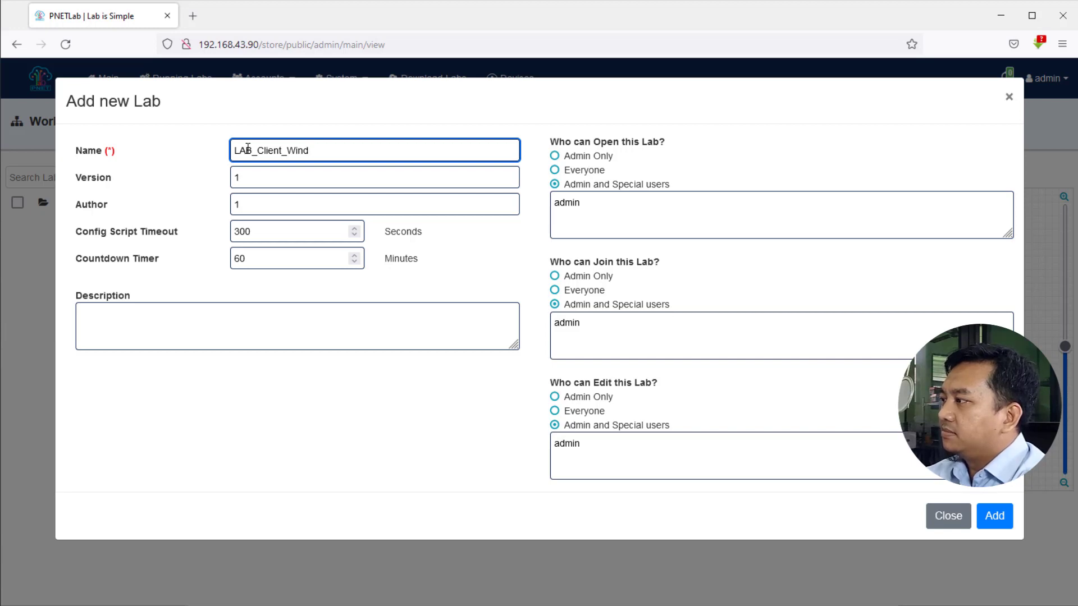
pyautogui.write('ows')
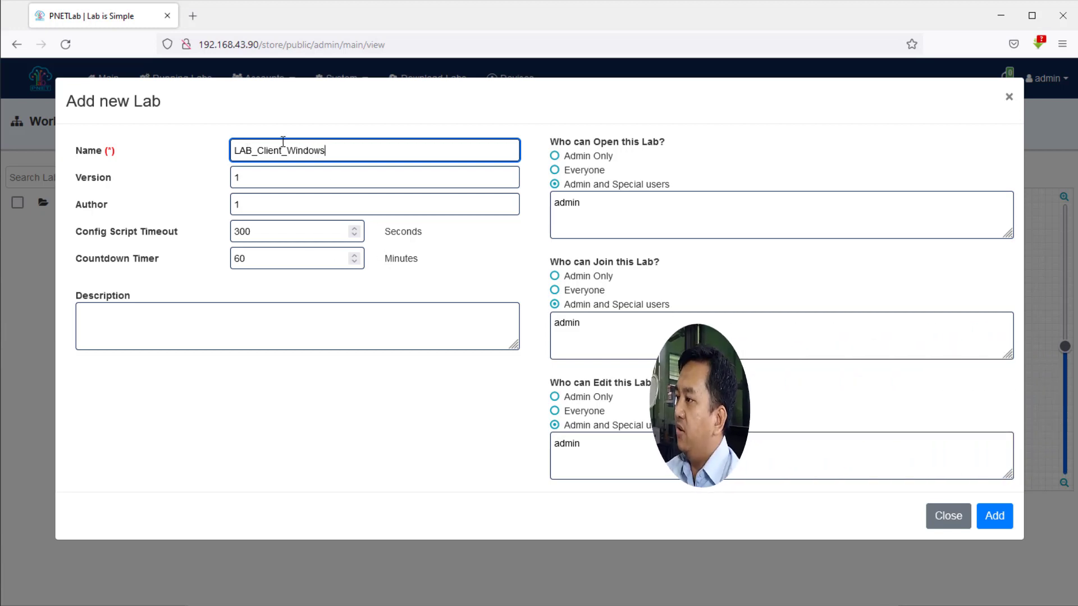
pyautogui.click(994, 517)
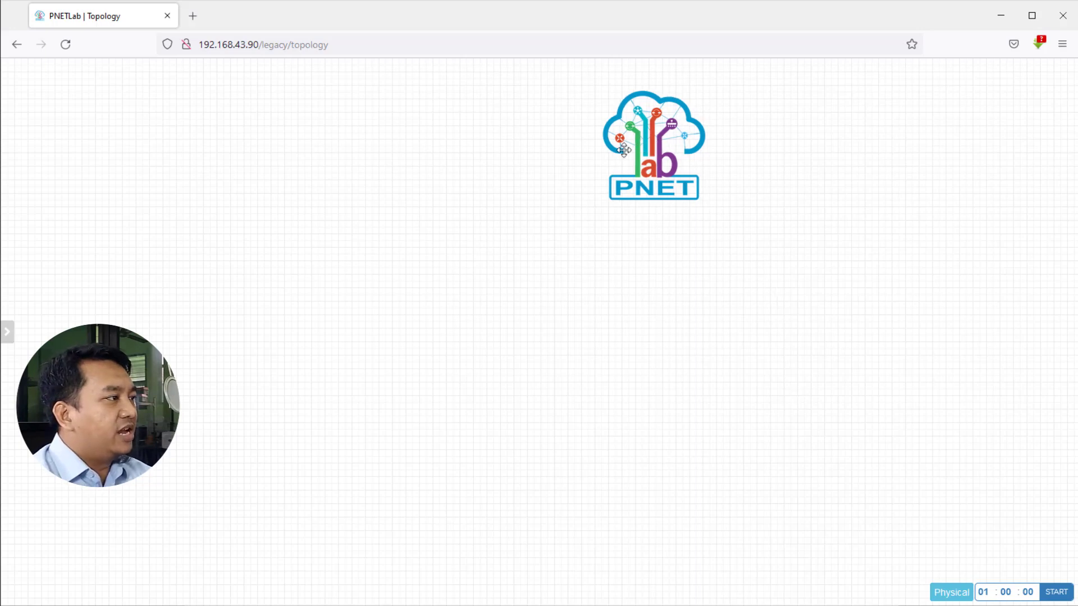
# Move the PNET logo to the canvas's top-left and start adding a new node.
pyautogui.moveTo(652, 144); pyautogui.dragTo(113, 141)
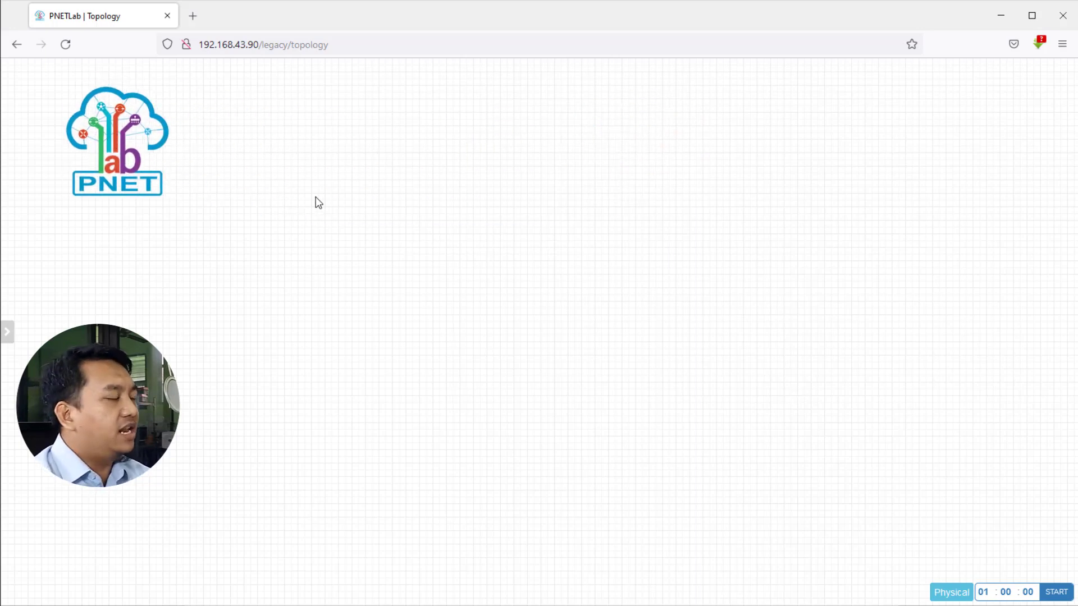
pyautogui.rightClick(433, 222)
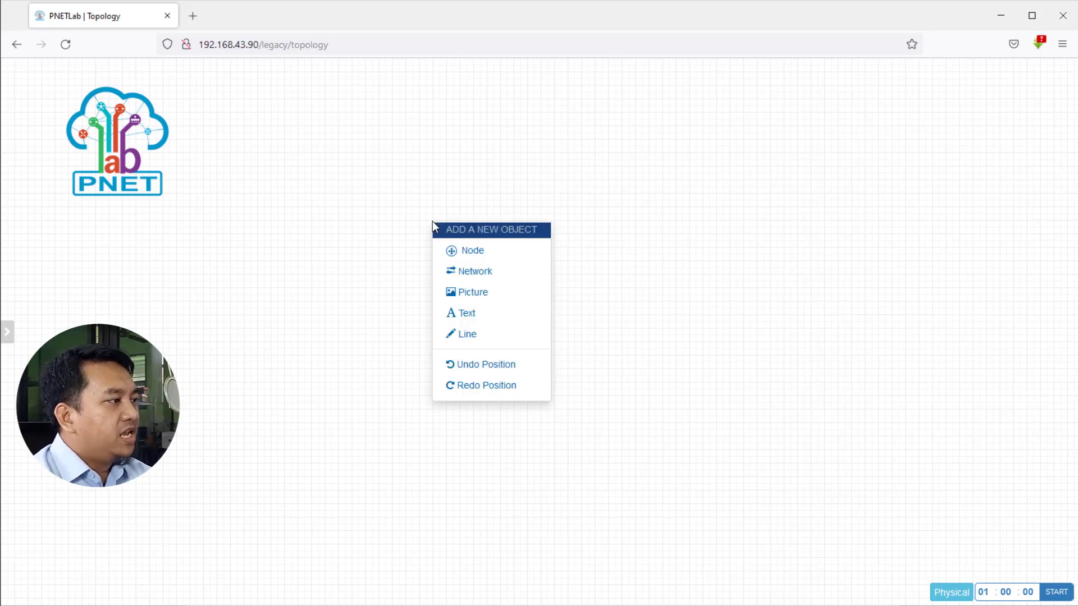
pyautogui.click(486, 256)
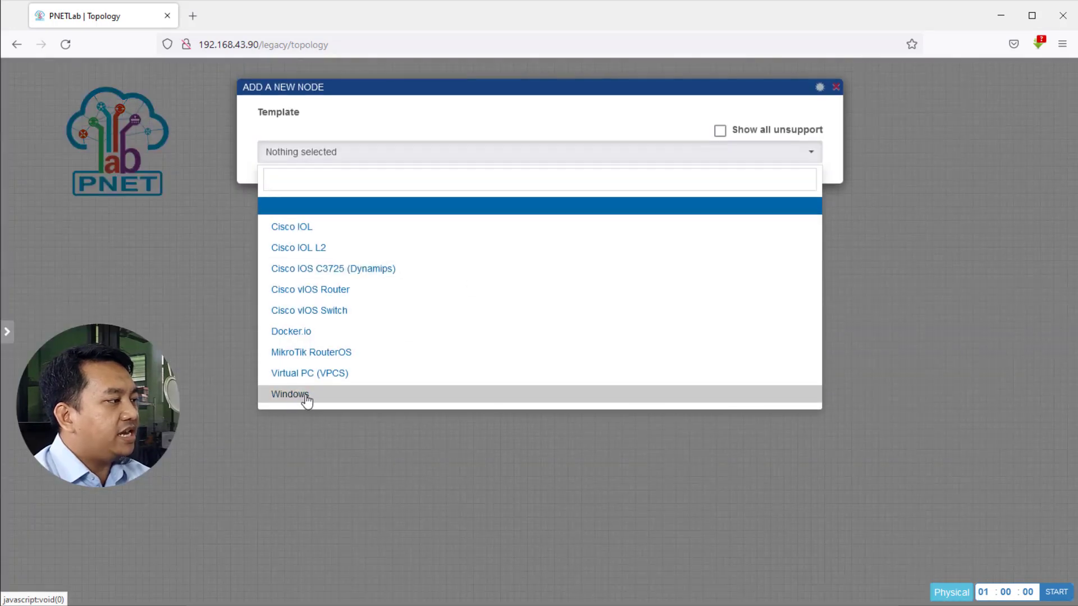
# Choose the Windows template with the win-xp-lite image and rename the node Client_Win.
pyautogui.click(286, 395)
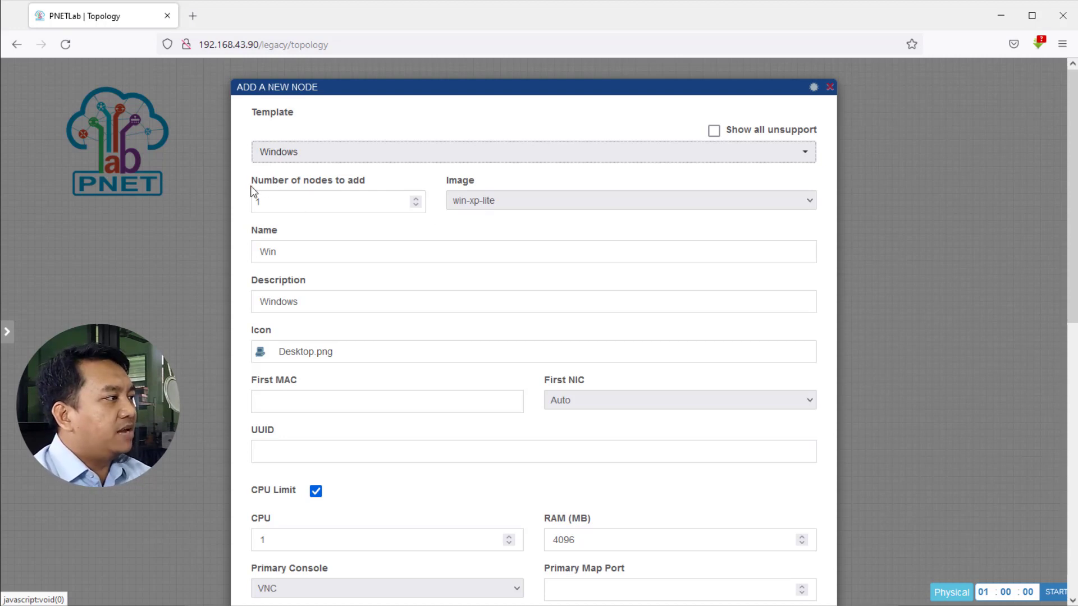
pyautogui.moveTo(272, 202); pyautogui.dragTo(232, 200)
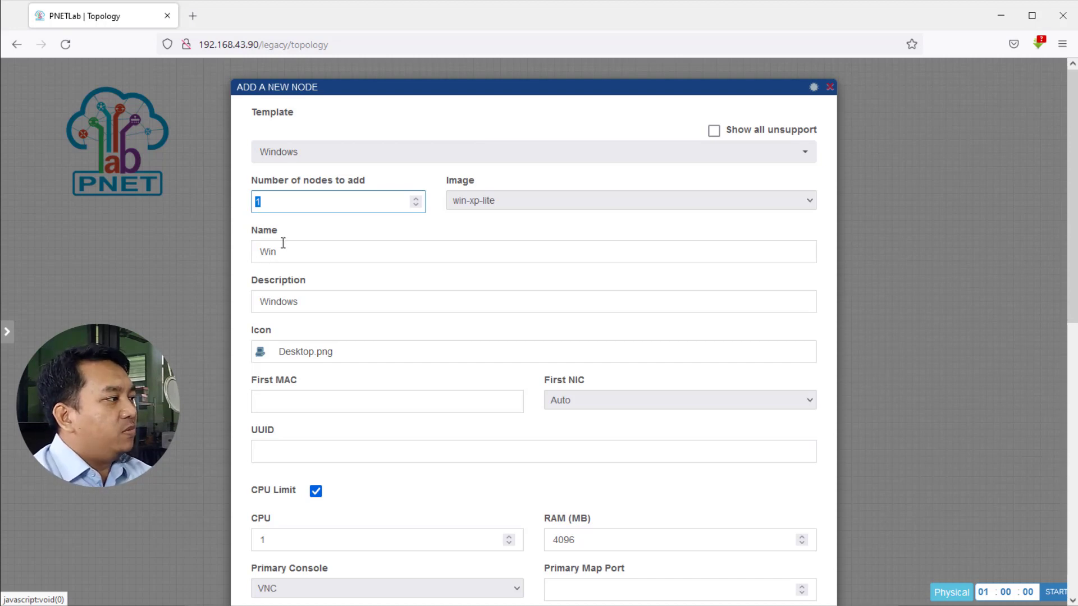
pyautogui.click(281, 251)
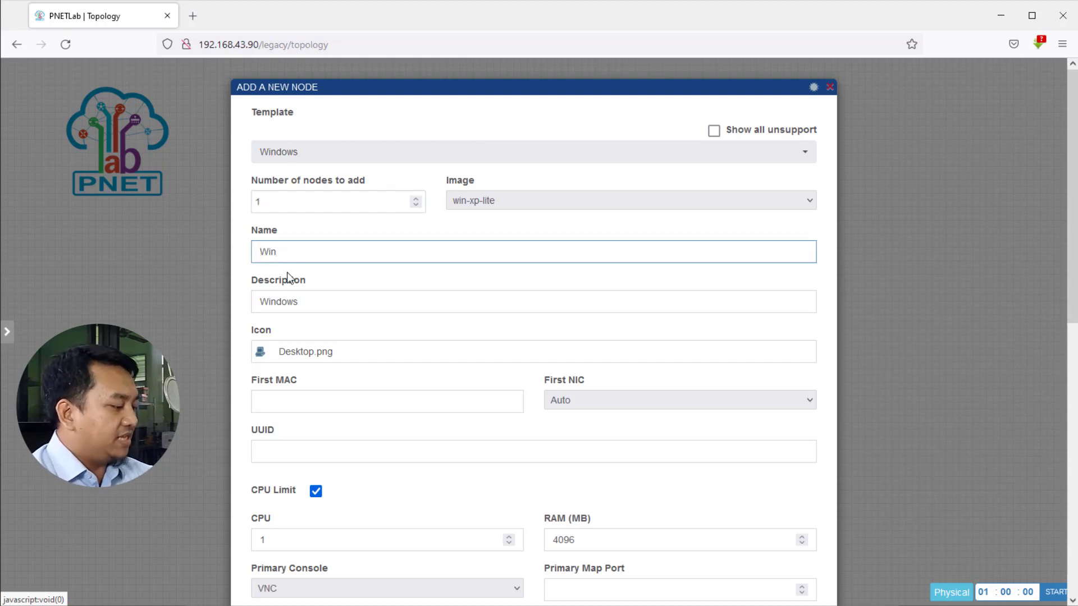
pyautogui.write('Cli')
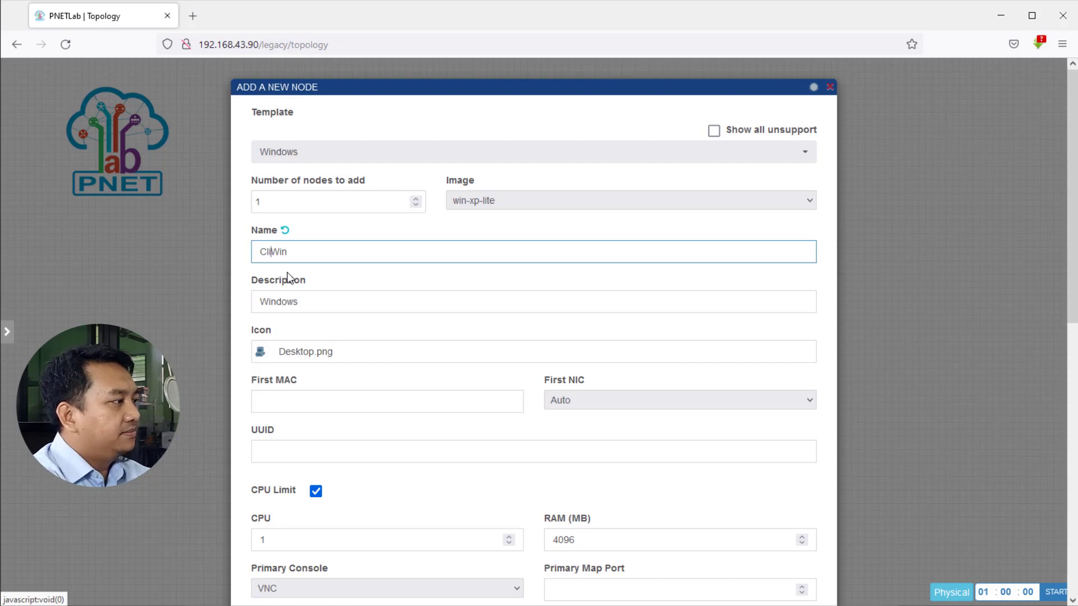
pyautogui.write('ent')
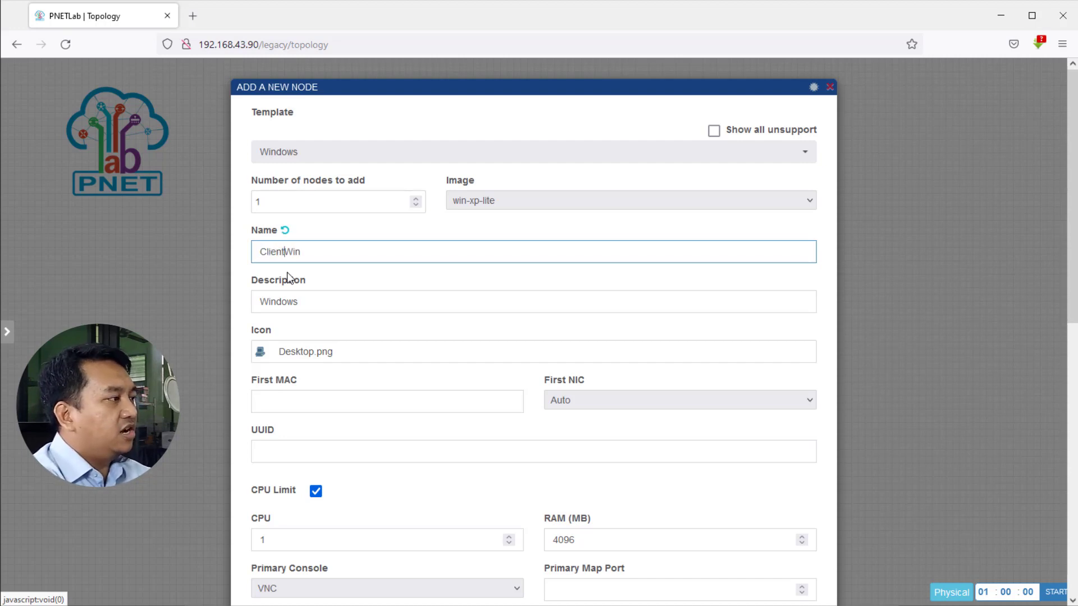
pyautogui.write('_')
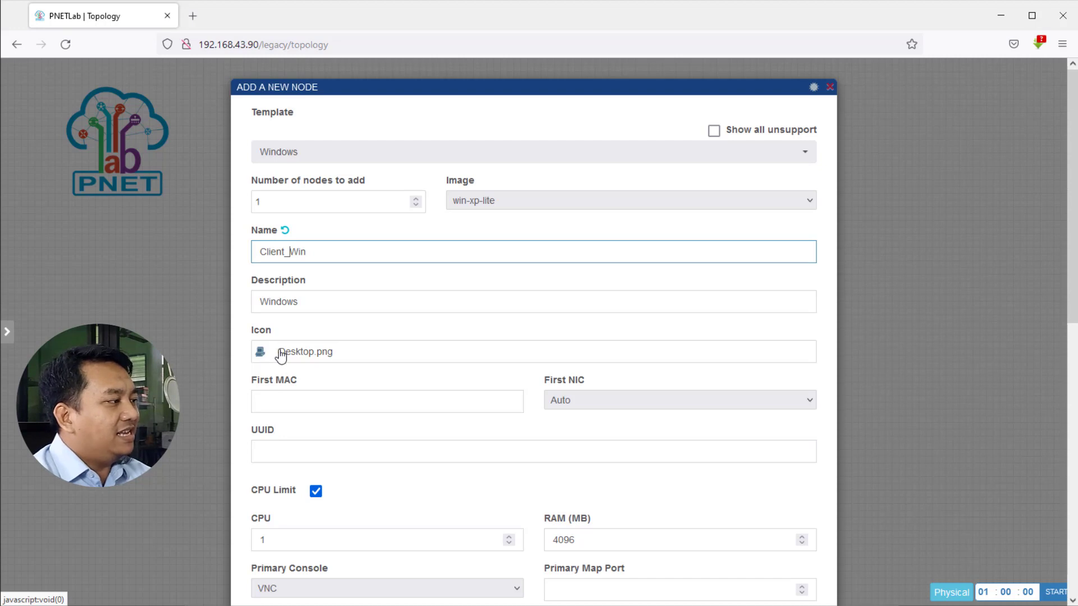
# Search the device icons for 'De' and set the node's icon to Desktop2.png.
pyautogui.click(281, 356)
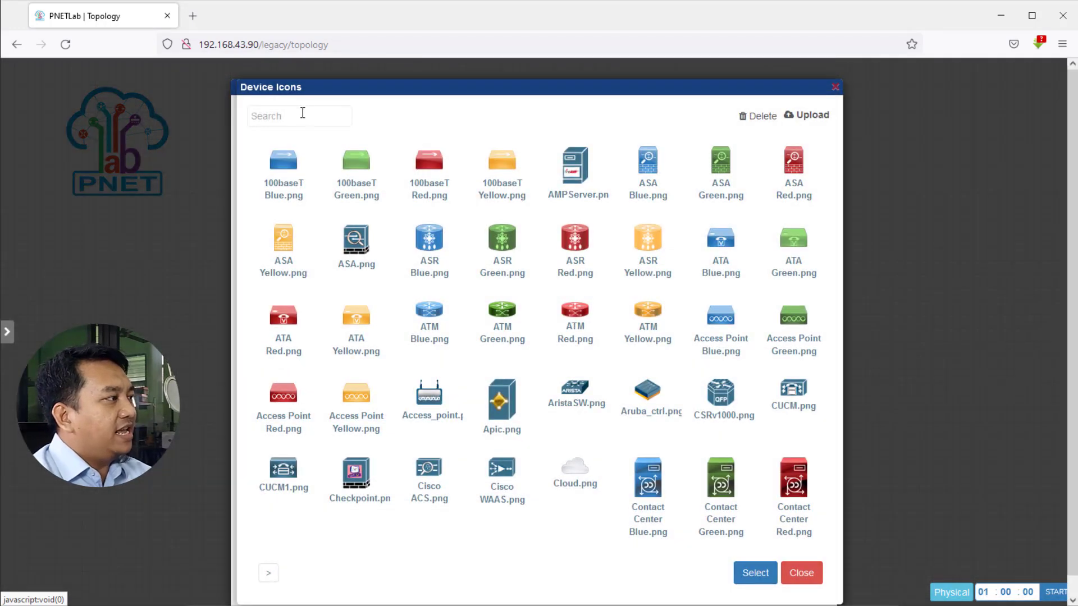
pyautogui.click(301, 115)
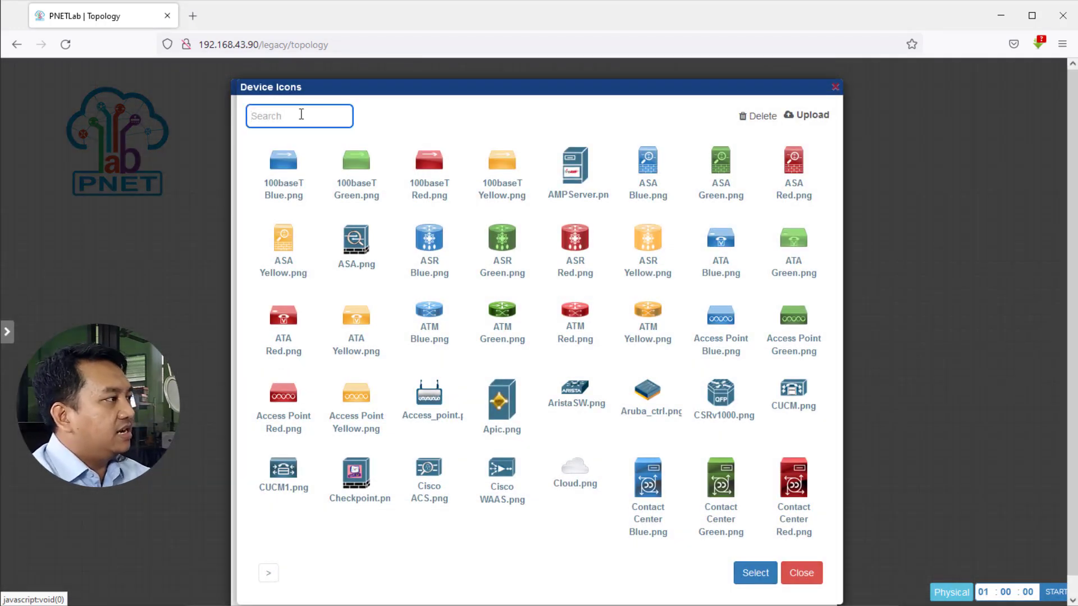
pyautogui.write('De')
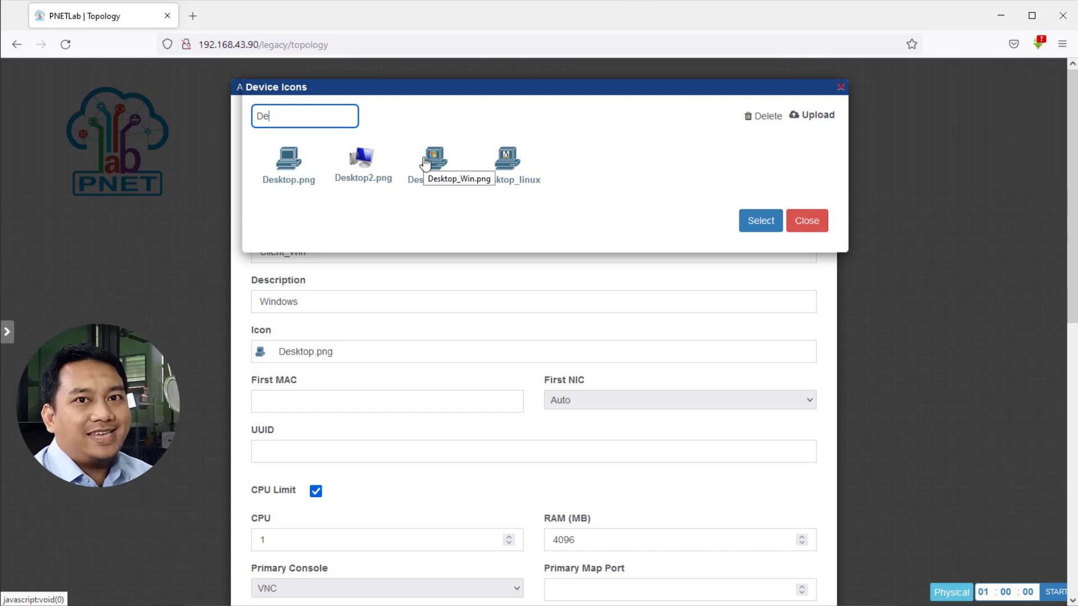
pyautogui.click(363, 163)
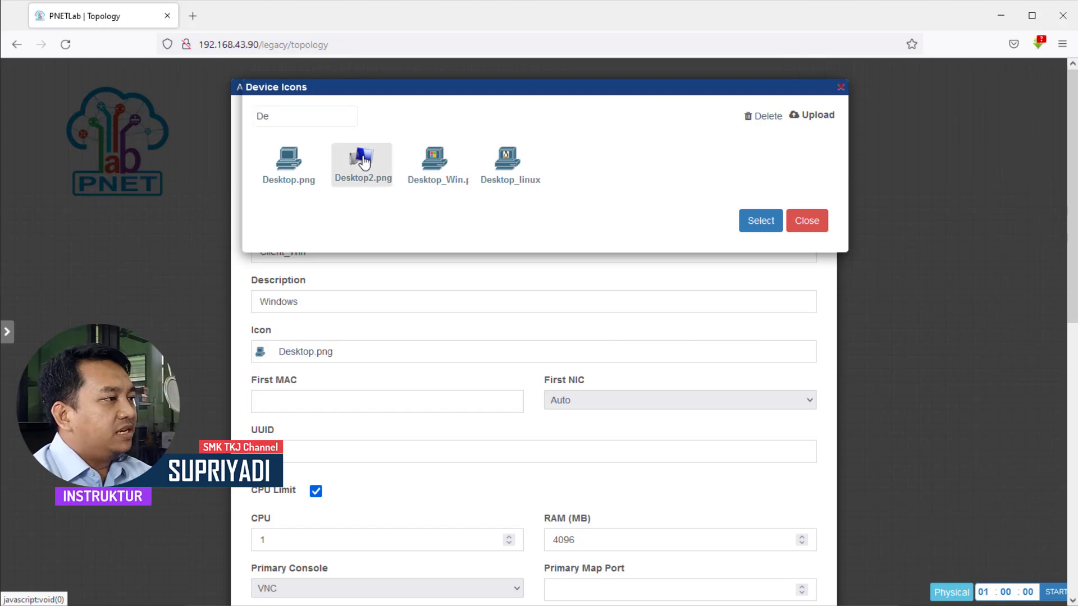
pyautogui.click(759, 224)
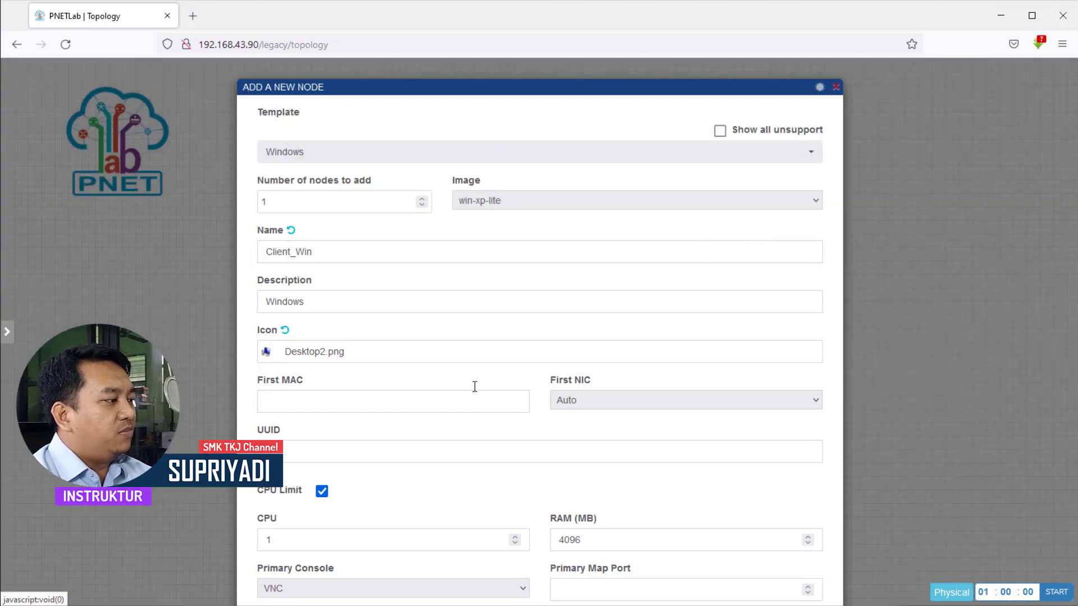
# Set VNC as Client_Win's primary console and save the node into LAB_Client_Windows.
pyautogui.scroll(-2, 400, 512)
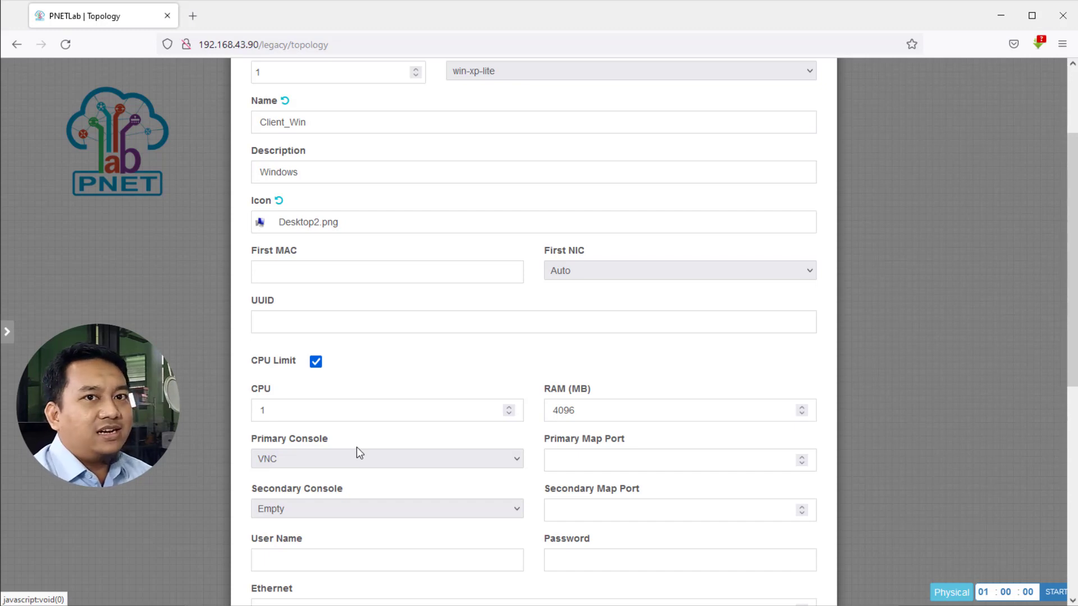
pyautogui.click(287, 462)
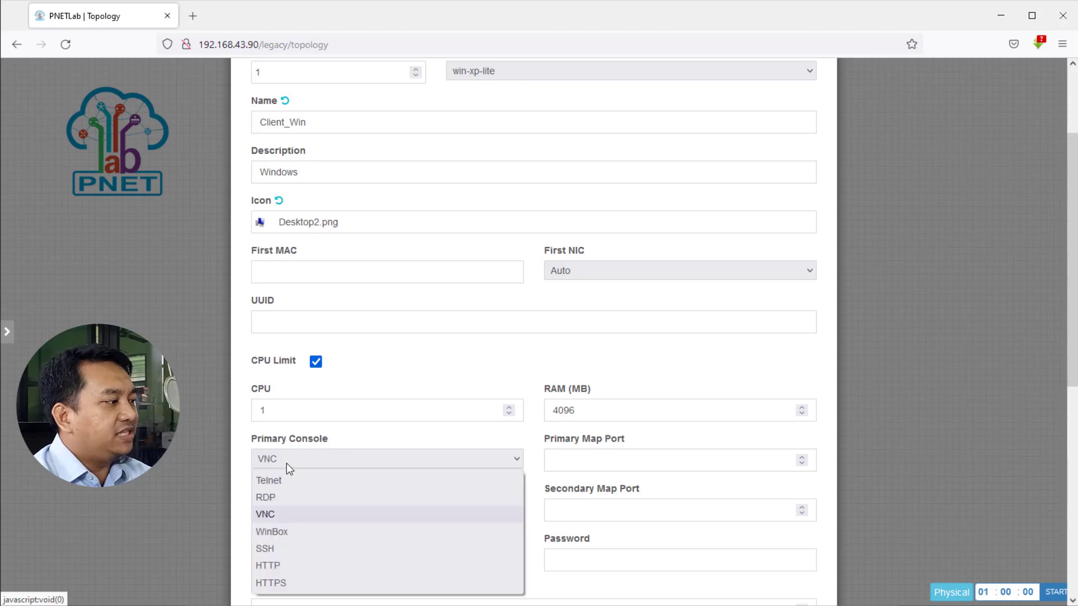
pyautogui.click(274, 513)
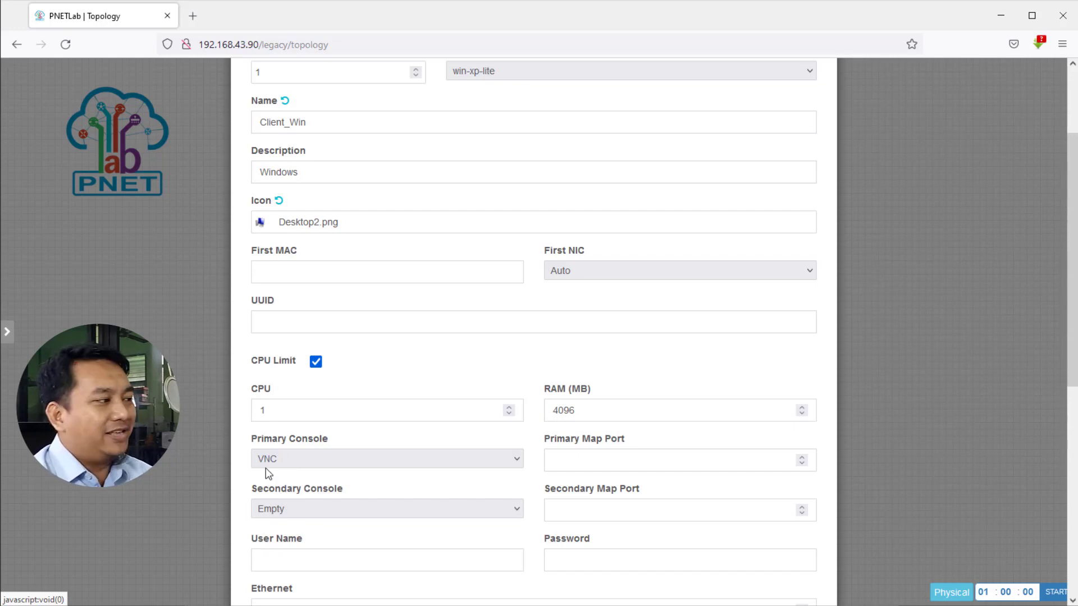
pyautogui.scroll(-8, 267, 487)
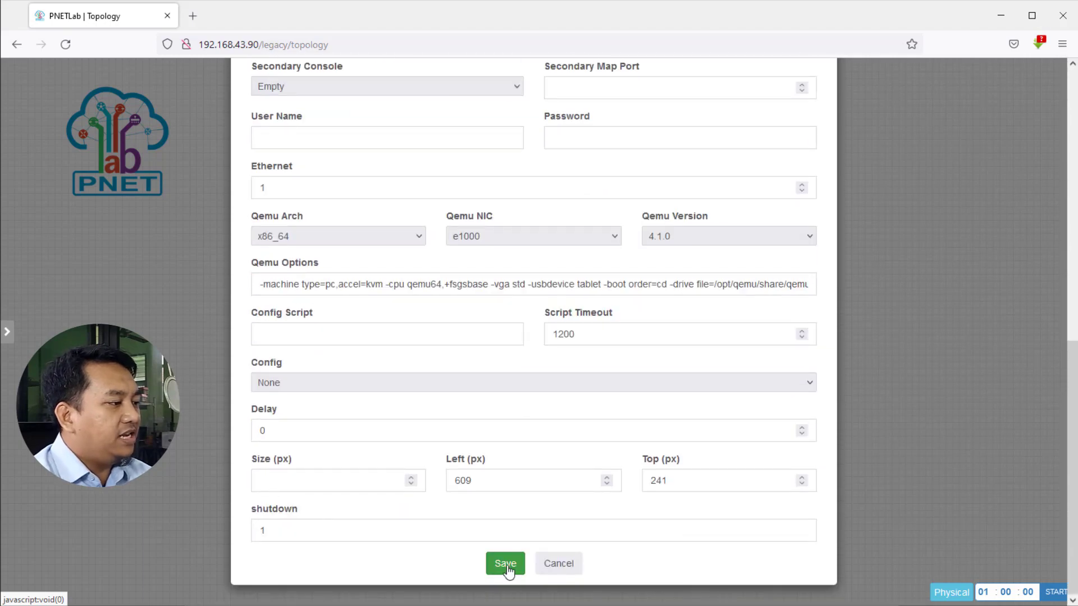
pyautogui.click(506, 566)
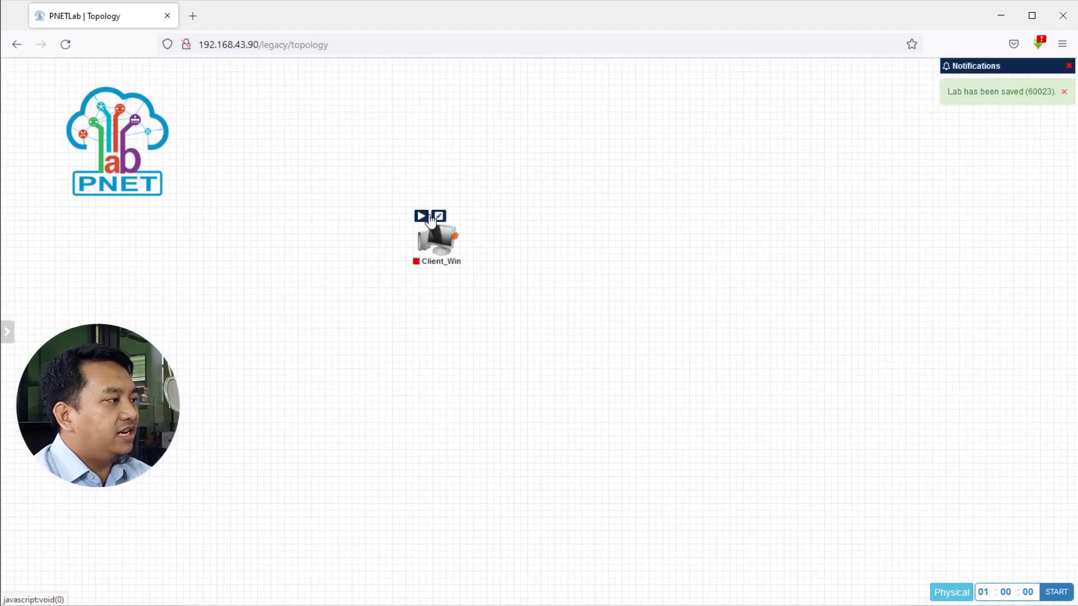
# Move Client_Win to the canvas centre and start it, running with VNC on port 30001.
pyautogui.moveTo(441, 254); pyautogui.dragTo(599, 291)
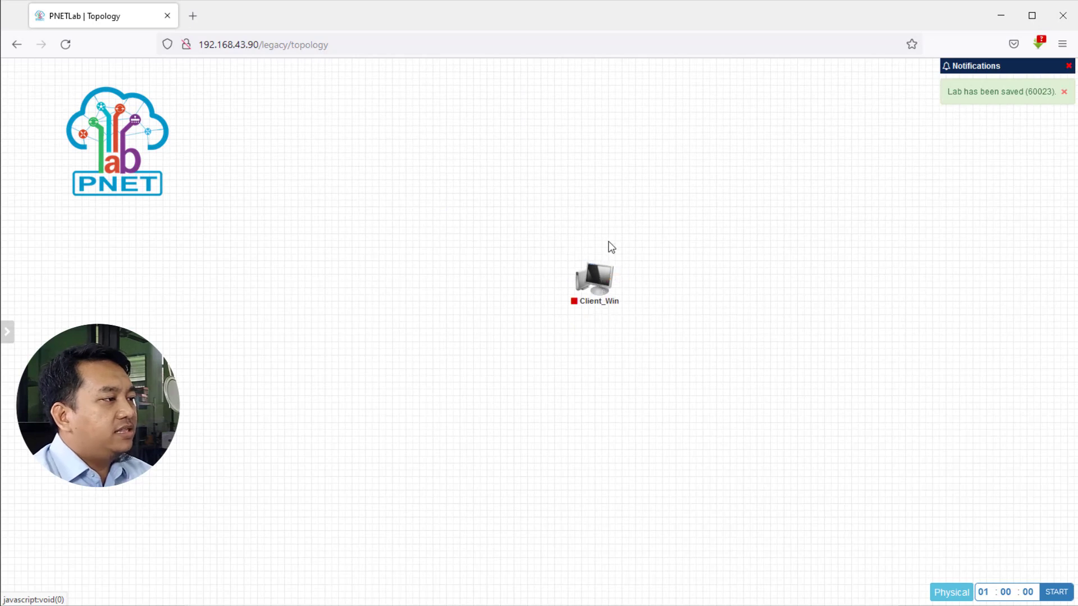
pyautogui.moveTo(615, 301)
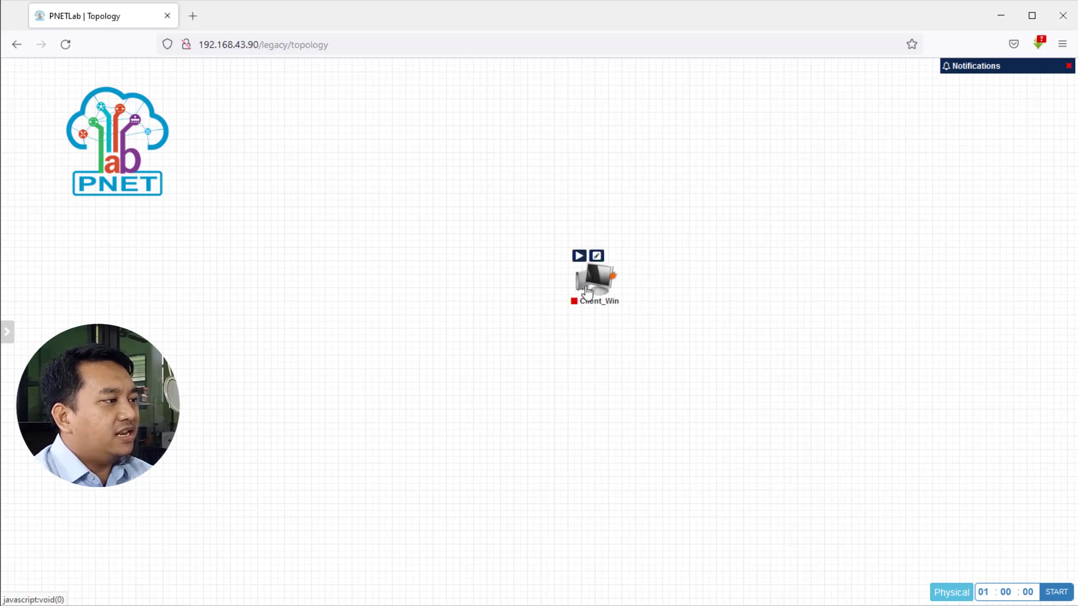
pyautogui.click(581, 257)
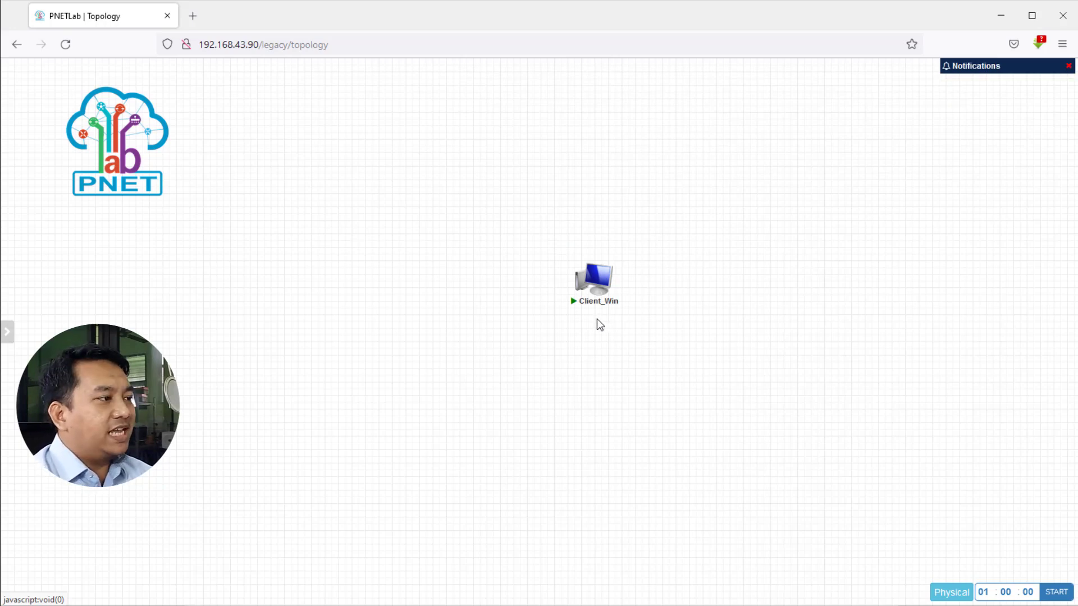
pyautogui.moveTo(597, 281)
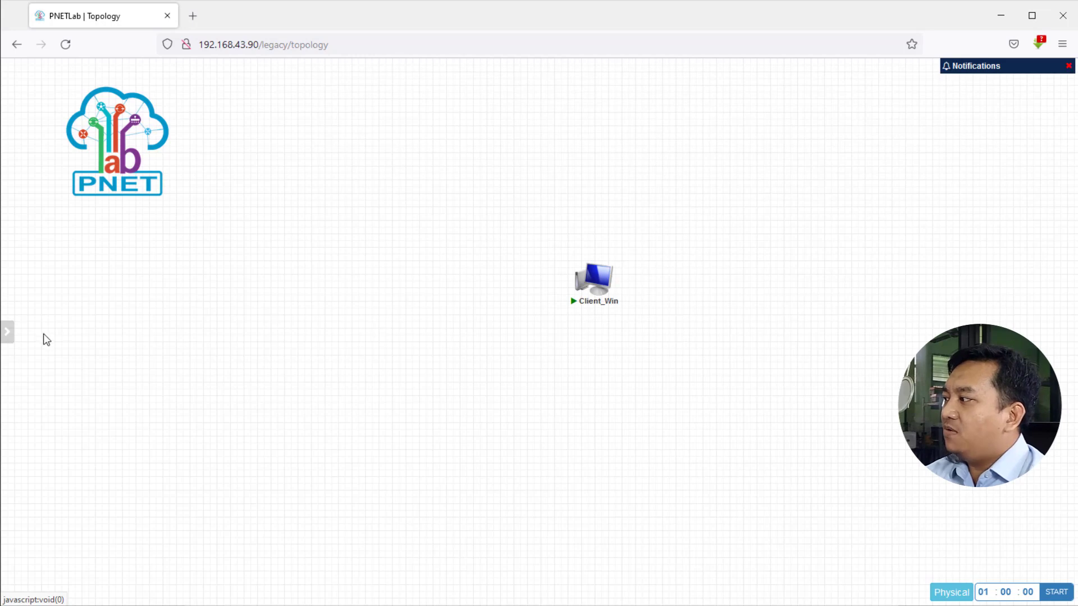
pyautogui.moveTo(7, 285)
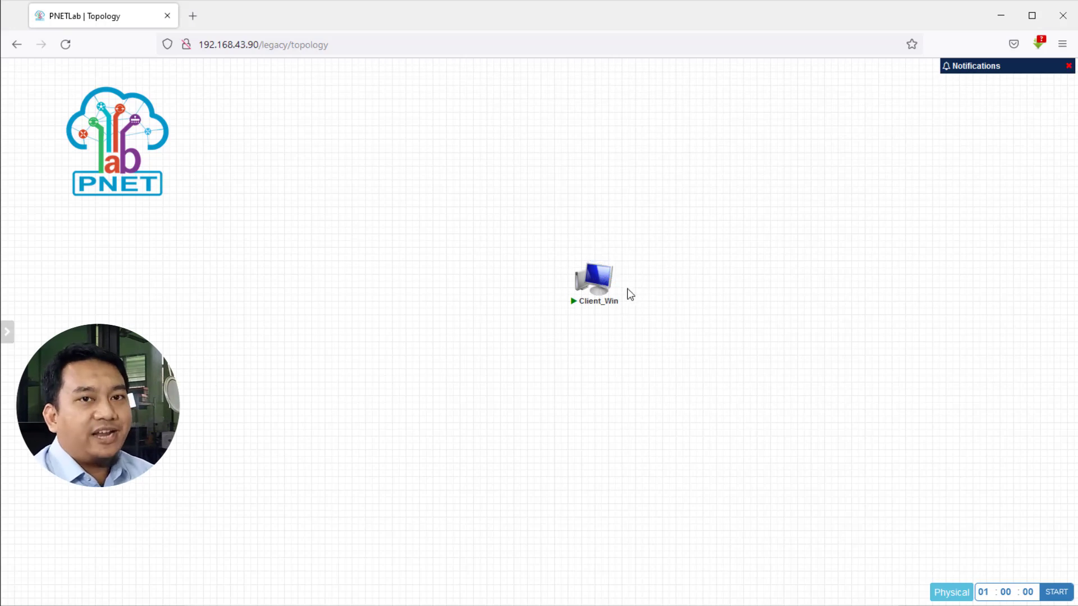
# Open Client_Win's VNC console, enlarge it, and cancel both Found New Hardware wizards.
pyautogui.click(594, 282)
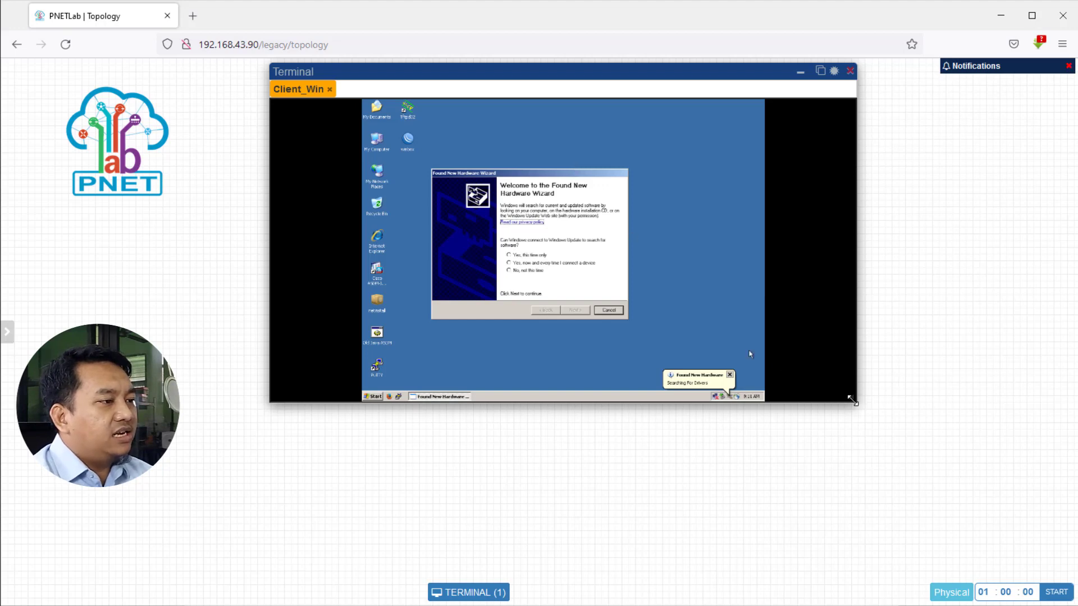
pyautogui.moveTo(851, 398); pyautogui.dragTo(1069, 598)
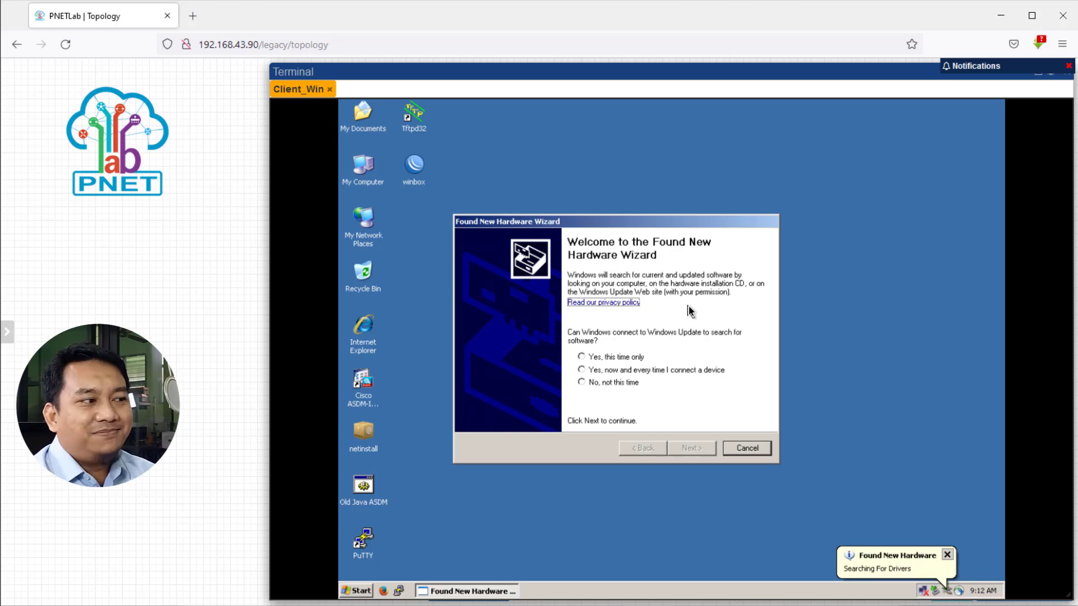
pyautogui.click(749, 448)
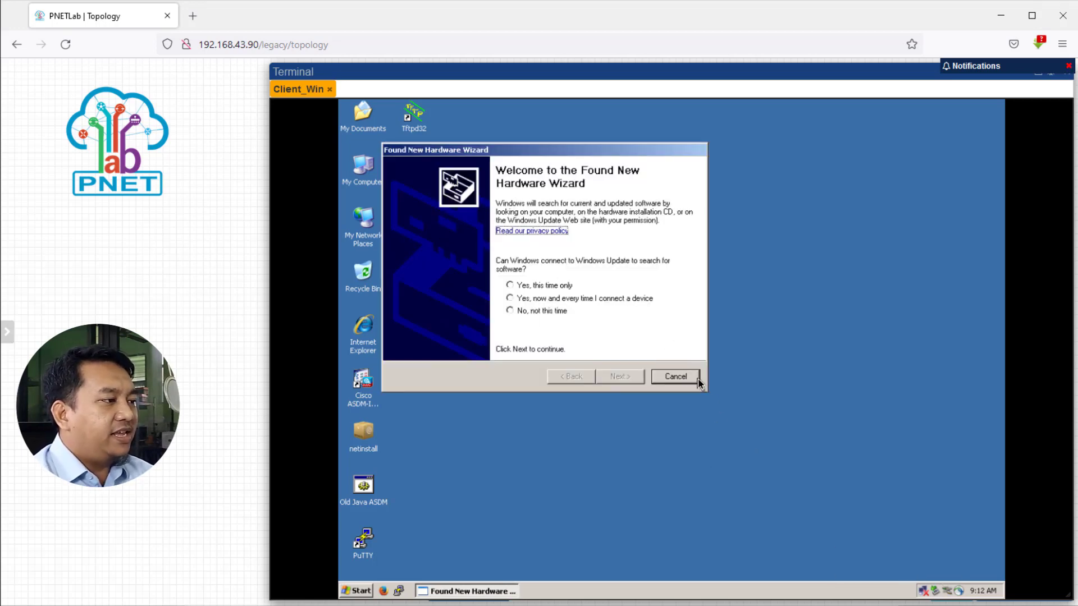
pyautogui.click(697, 378)
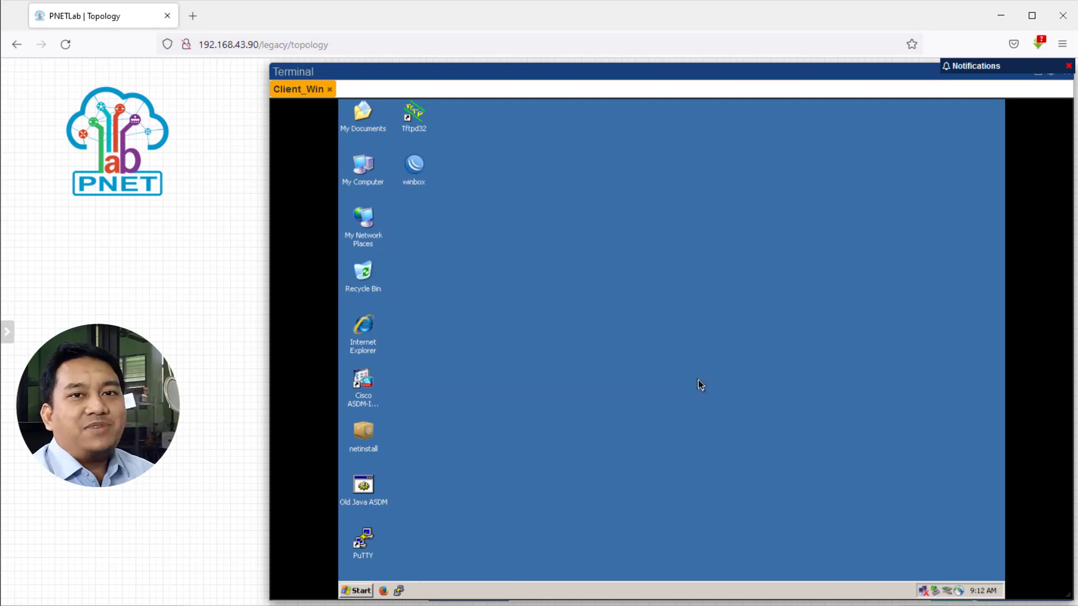